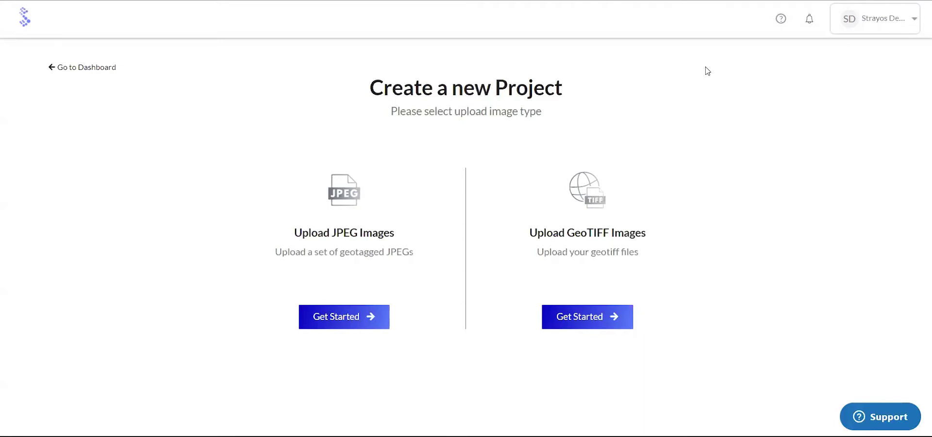
Start a new project from JPEG images and enable Post-blast: Fragmentation and Muckpile AI.
{"action": "left_click", "coordinate": [343, 311]}
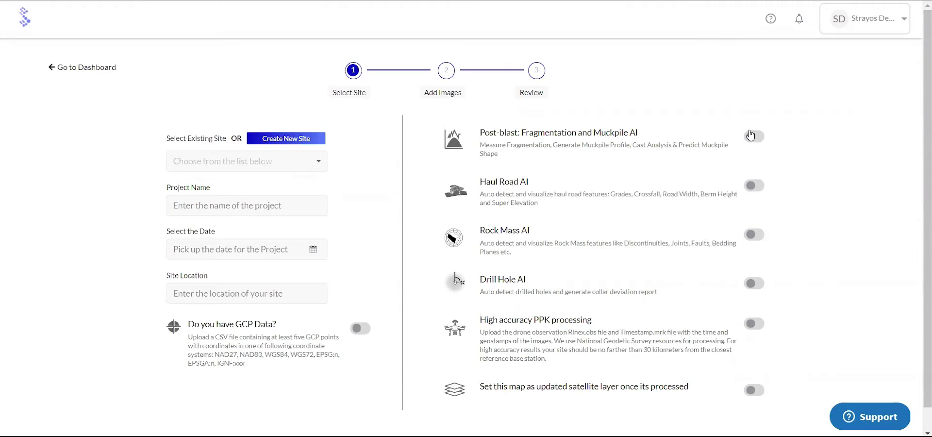
{"action": "left_click", "coordinate": [751, 135]}
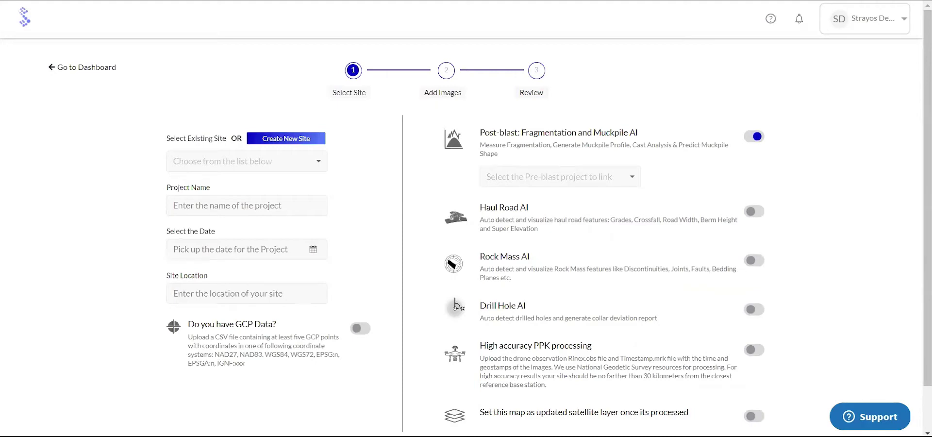
{"action": "left_click", "coordinate": [515, 36]}
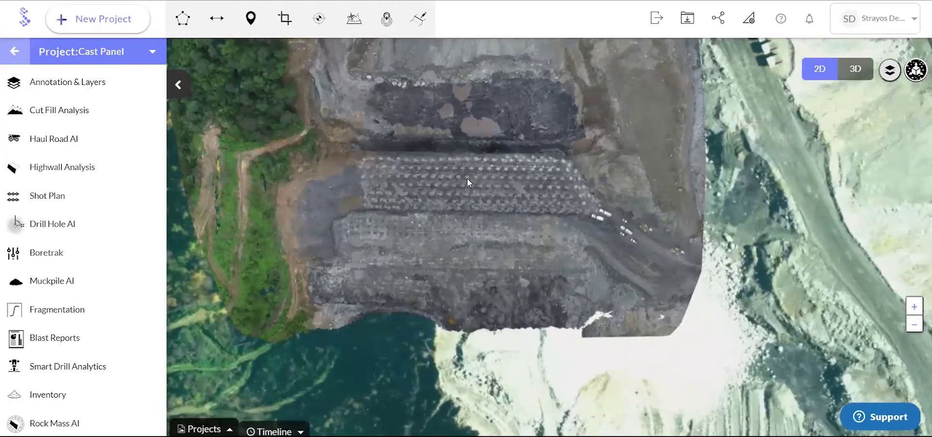
Open the Shot Plan of the Cast Panel project and turn off the Crest & Toe display.
{"action": "left_click", "coordinate": [72, 198]}
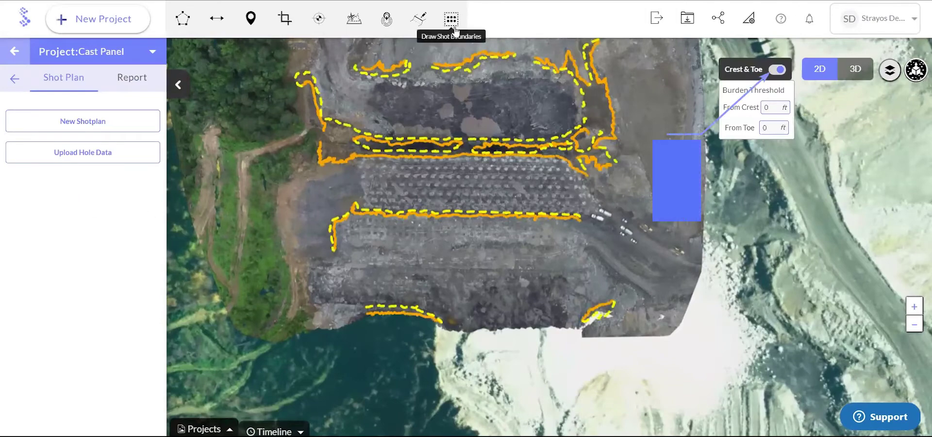
{"action": "left_click", "coordinate": [785, 68]}
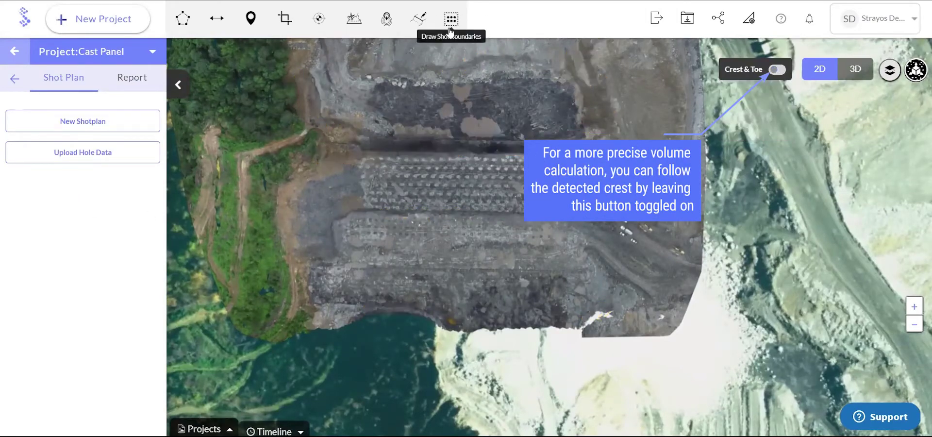
Draw a shot boundary around the drilled hole pattern on the bench beside the parked trucks.
{"action": "scroll", "coordinate": [491, 129], "scroll_direction": "up", "scroll_amount": 2}
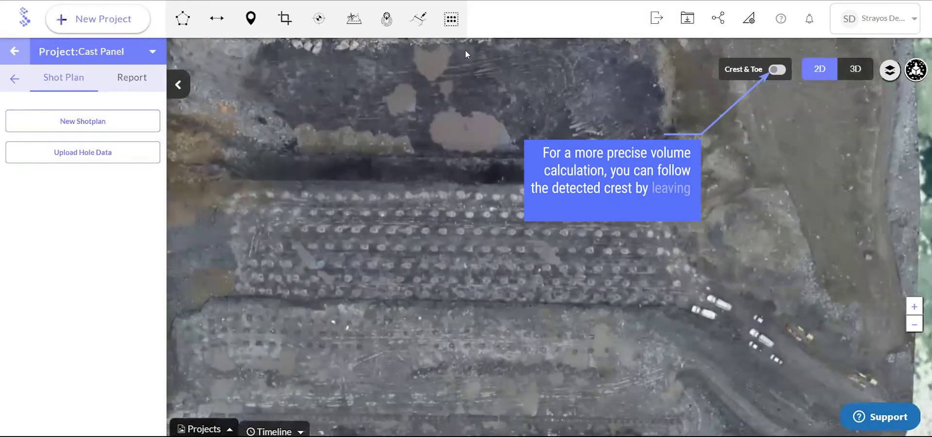
{"action": "left_click", "coordinate": [451, 24]}
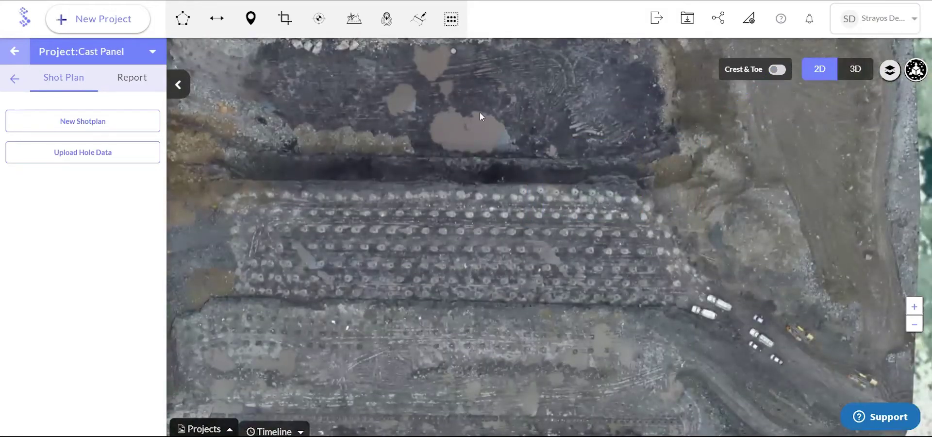
{"action": "left_click", "coordinate": [710, 293]}
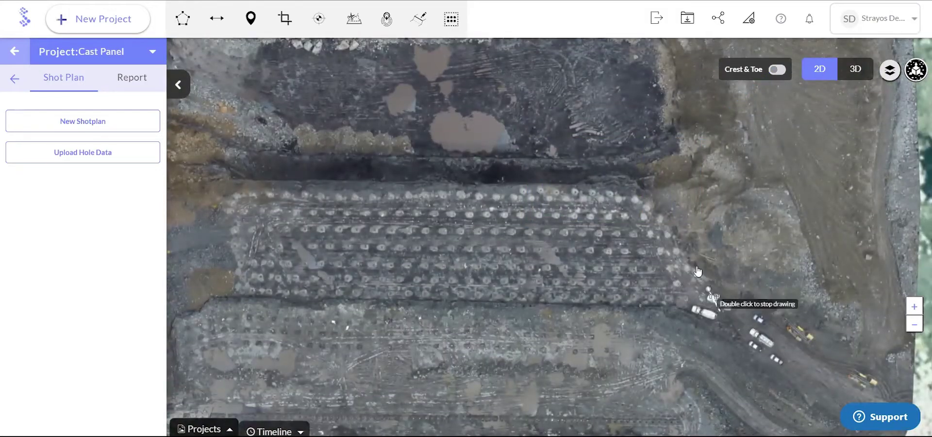
{"action": "left_click", "coordinate": [638, 189]}
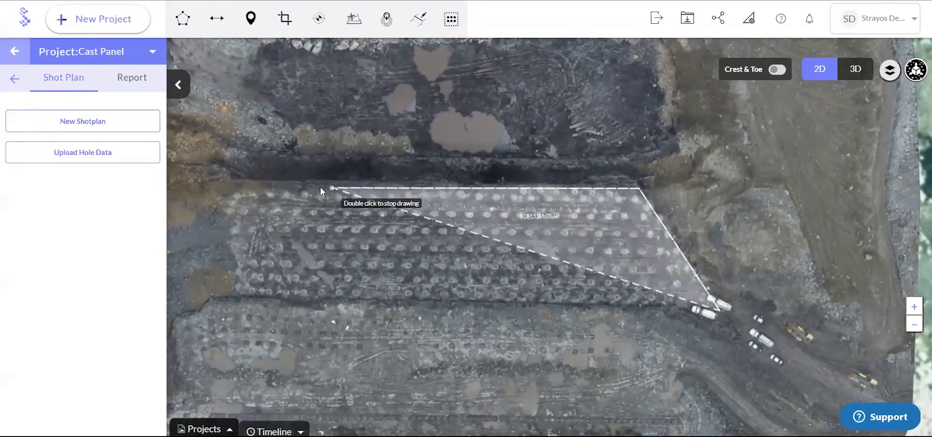
{"action": "left_click", "coordinate": [230, 182]}
{"action": "left_click", "coordinate": [221, 194]}
{"action": "left_click", "coordinate": [228, 294]}
{"action": "left_click", "coordinate": [371, 293]}
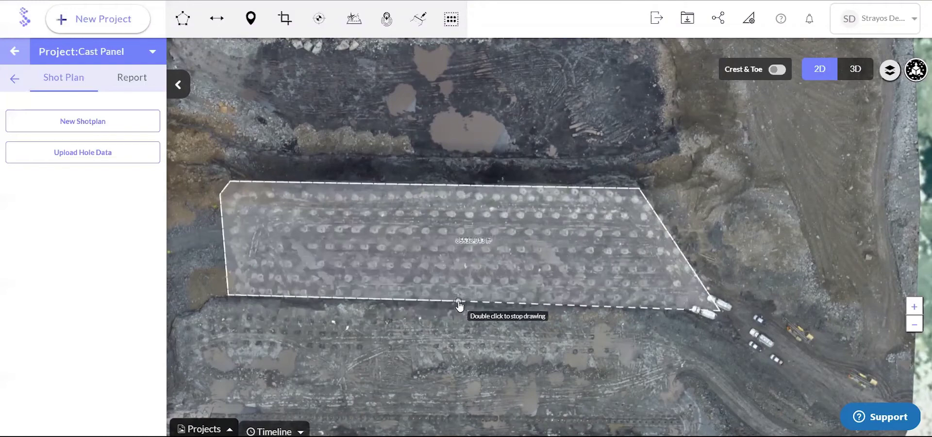
{"action": "double_click", "coordinate": [513, 299]}
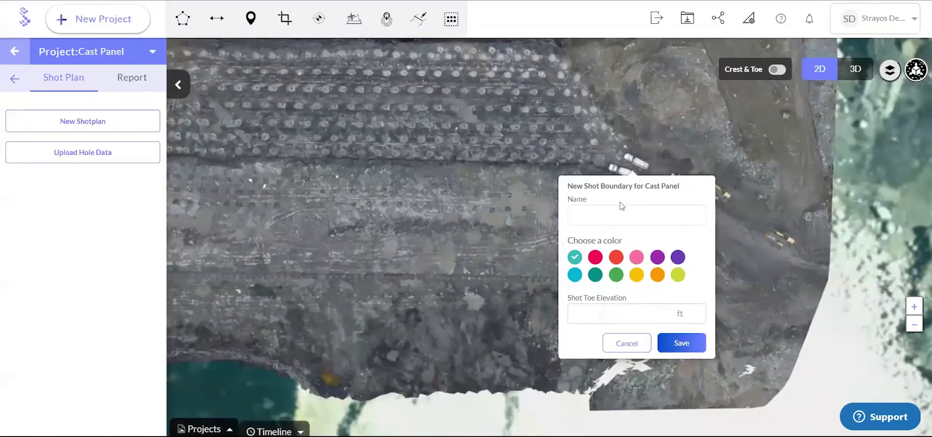
Name the new boundary Shot 1, colour it dark teal, set its toe elevation to 2535 ft, and save it.
{"action": "left_click", "coordinate": [616, 214]}
{"action": "type", "text": "Shot 1"}
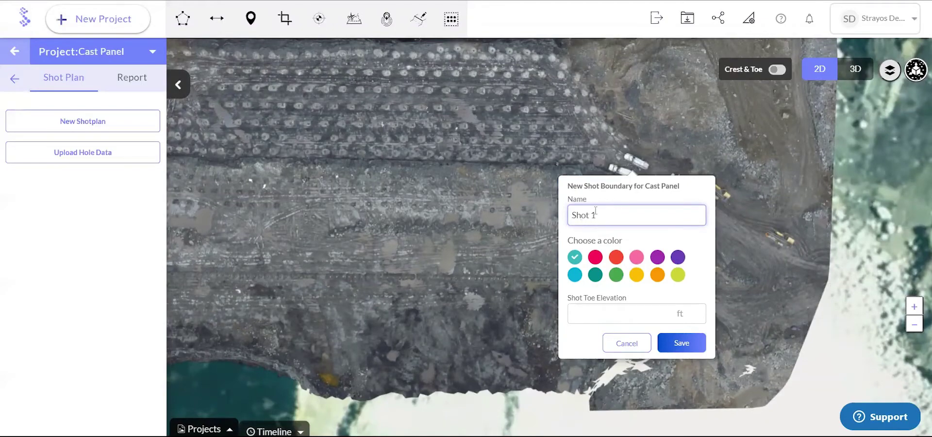
{"action": "left_click", "coordinate": [595, 275]}
{"action": "left_click", "coordinate": [600, 314]}
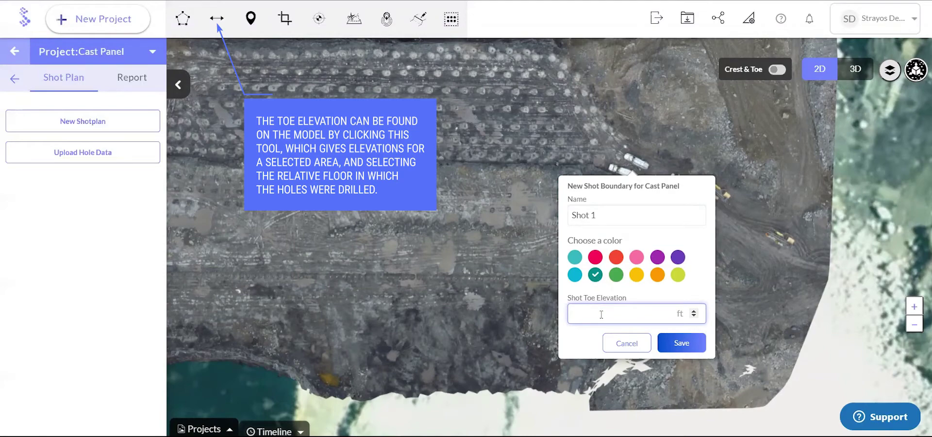
{"action": "type", "text": "2535"}
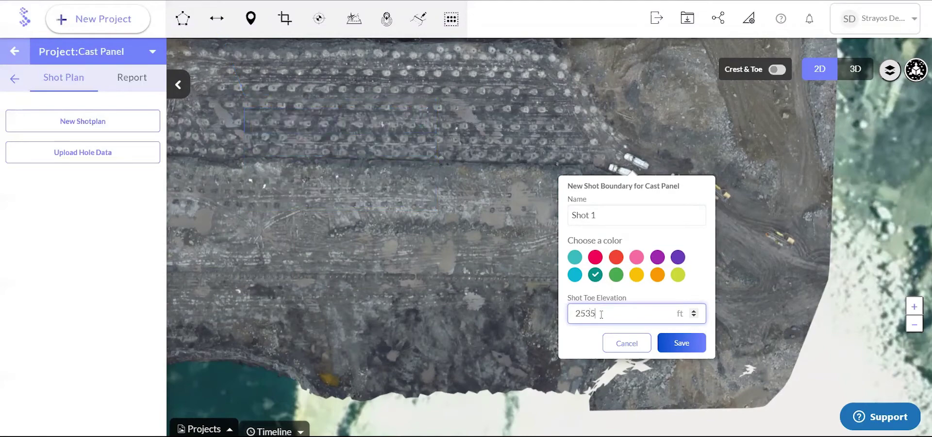
{"action": "left_click", "coordinate": [659, 348]}
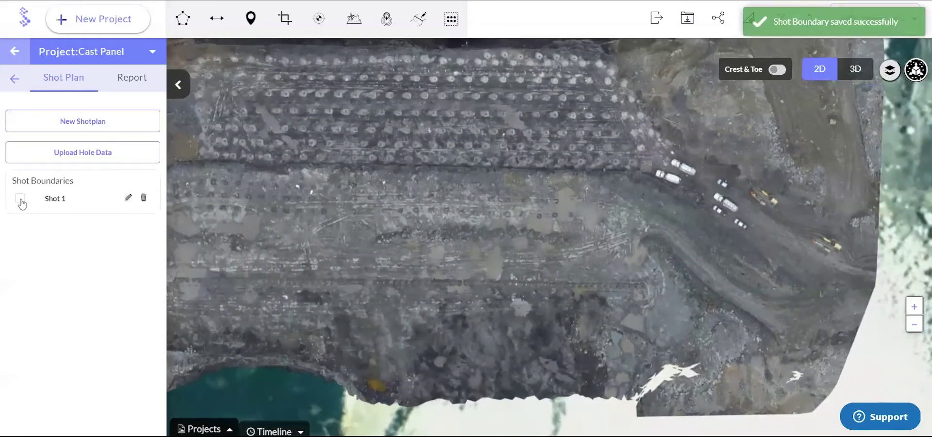
Display the saved Shot 1 boundary on the map.
{"action": "left_click", "coordinate": [20, 199]}
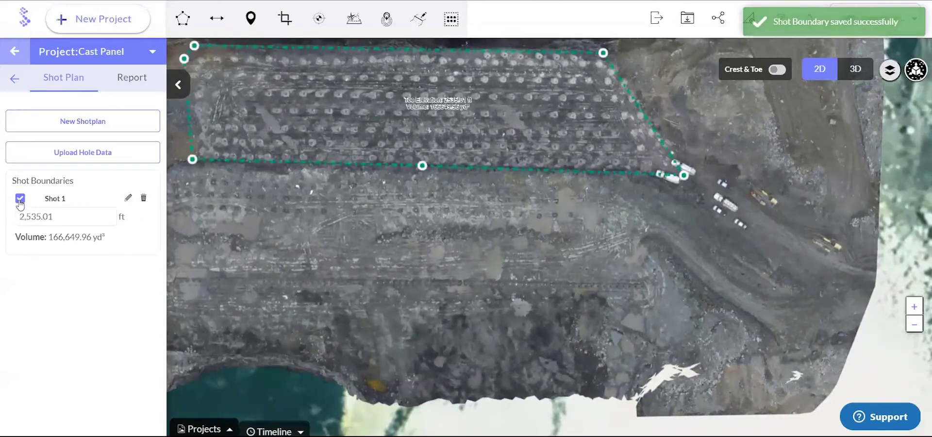
{"action": "left_click", "coordinate": [20, 199]}
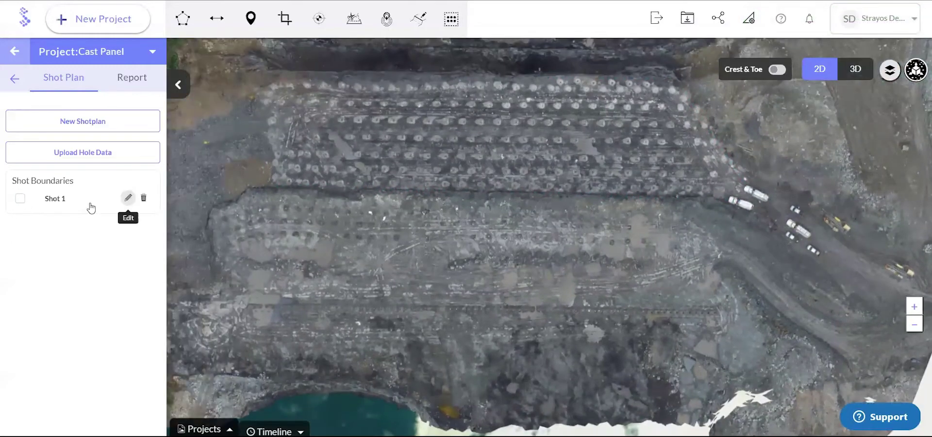
{"action": "left_click", "coordinate": [20, 199]}
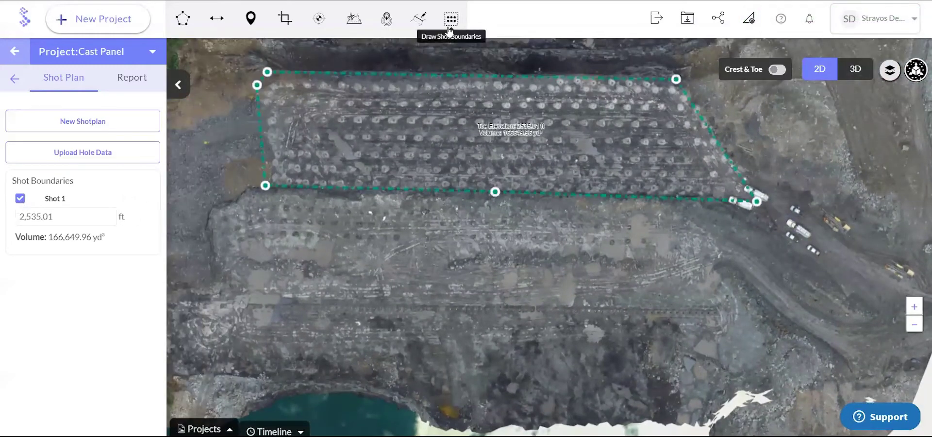
Draw a second shot boundary around the narrow strip directly below Shot 1, sharing its lower edge.
{"action": "left_click", "coordinate": [252, 188]}
{"action": "left_click", "coordinate": [237, 203]}
{"action": "left_click", "coordinate": [214, 207]}
{"action": "left_click", "coordinate": [214, 250]}
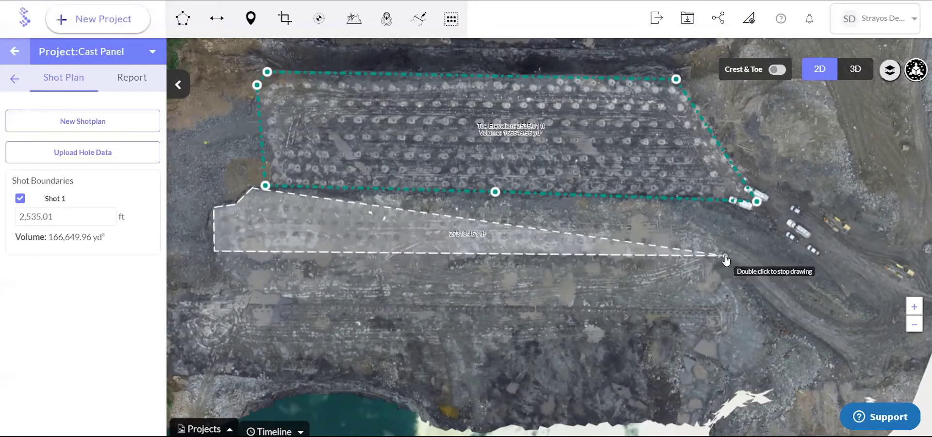
{"action": "left_click", "coordinate": [766, 254]}
{"action": "left_click", "coordinate": [757, 201]}
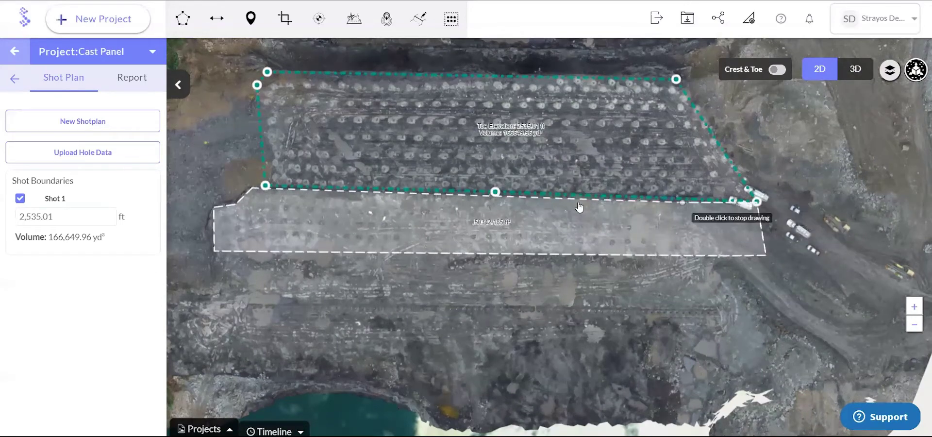
{"action": "double_click", "coordinate": [496, 193]}
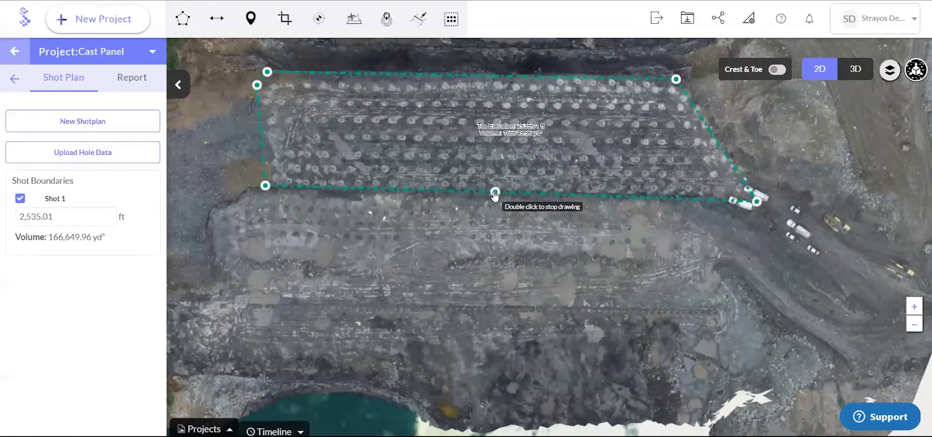
Name the second boundary Shot 2, colour it crimson, set its toe elevation to 2585 ft, and save it.
{"action": "left_click", "coordinate": [216, 237]}
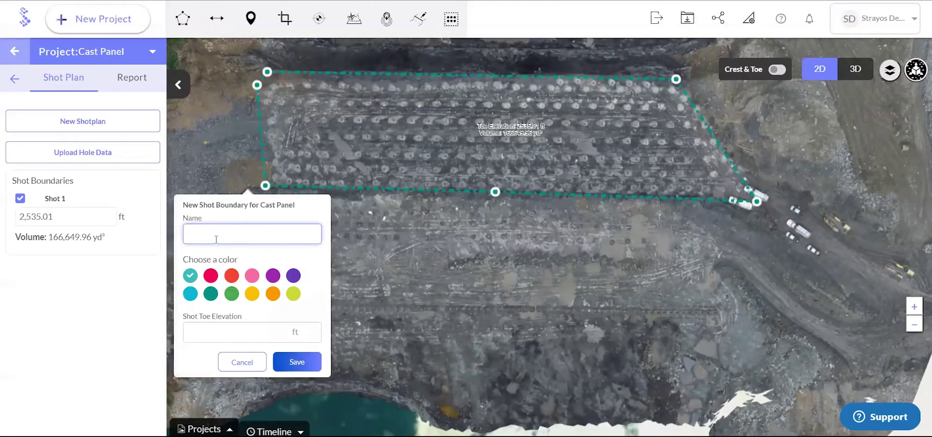
{"action": "type", "text": "Shot 2"}
{"action": "left_click", "coordinate": [210, 275]}
{"action": "left_click", "coordinate": [233, 328]}
{"action": "type", "text": "2585"}
{"action": "left_click", "coordinate": [309, 365]}
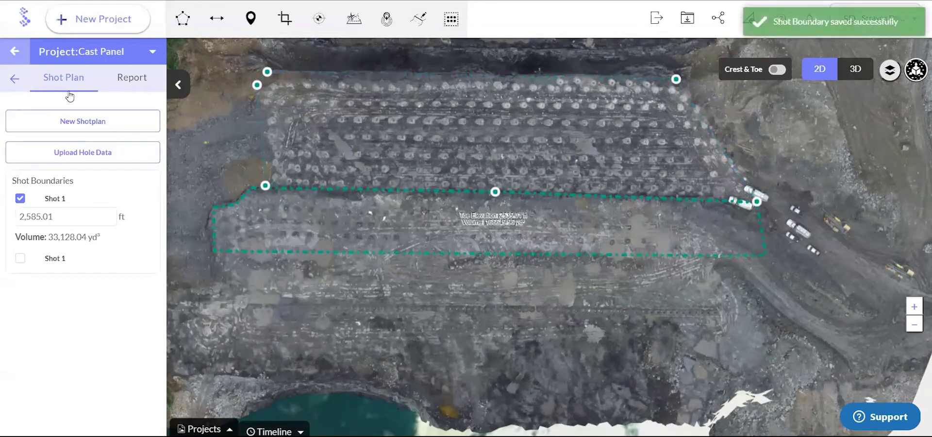
Switch to the Cast Post project of the Complex Bench site and open its Muckpile AI profile.
{"action": "left_click", "coordinate": [18, 52]}
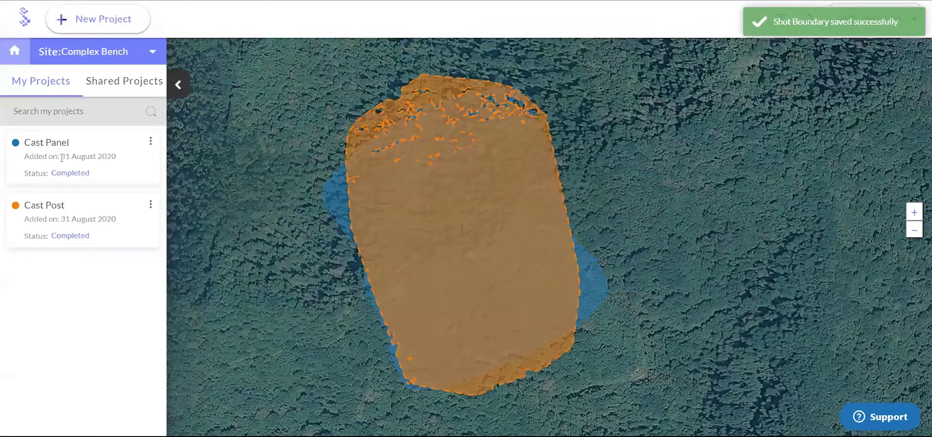
{"action": "left_click", "coordinate": [52, 212]}
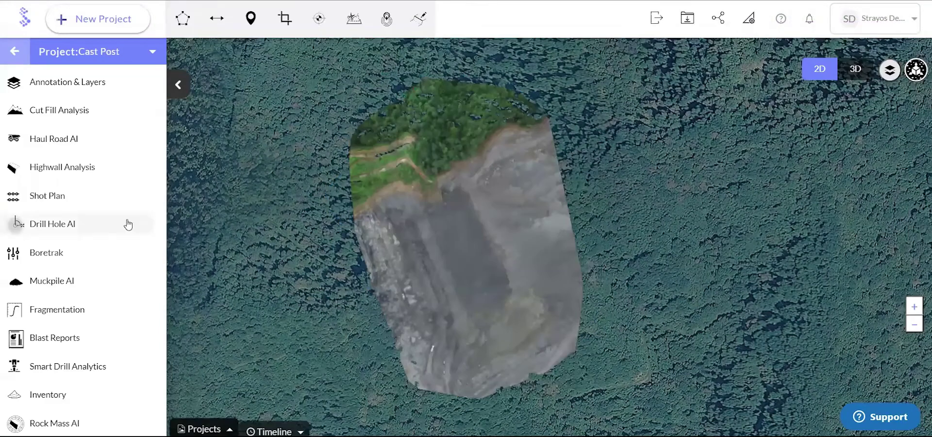
{"action": "scroll", "coordinate": [400, 292], "scroll_direction": "up", "scroll_amount": 2}
{"action": "left_click_drag", "start_coordinate": [496, 255], "coordinate": [454, 260]}
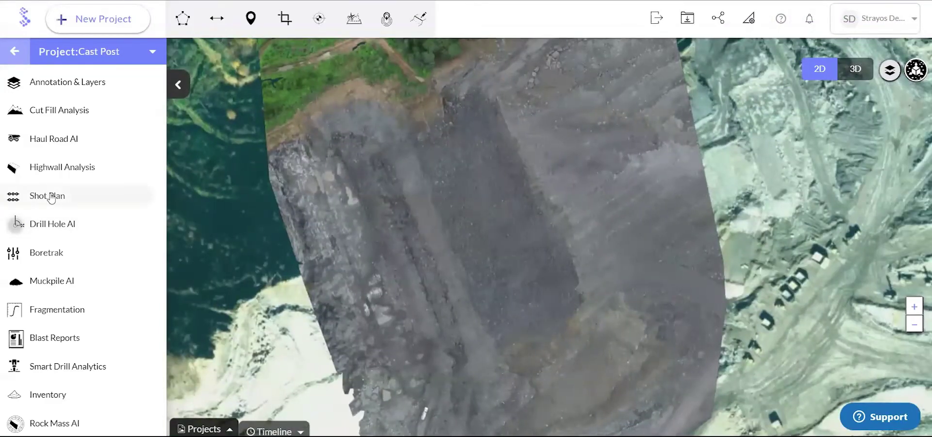
{"action": "left_click", "coordinate": [52, 279]}
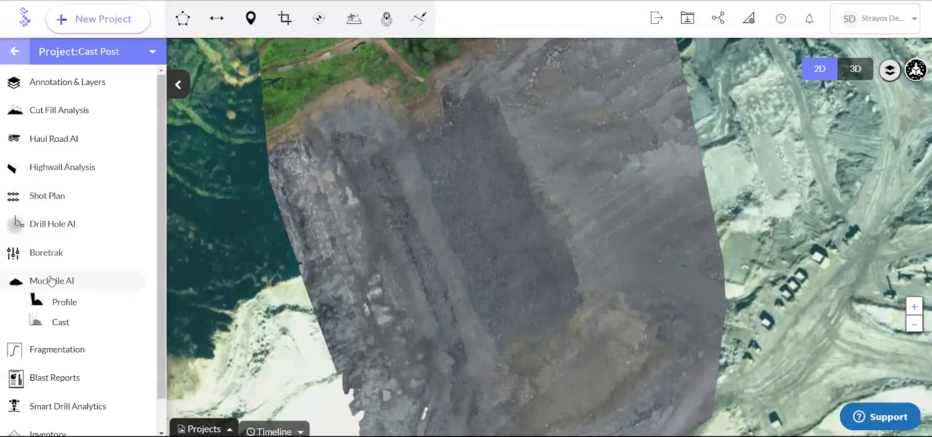
{"action": "left_click", "coordinate": [65, 304]}
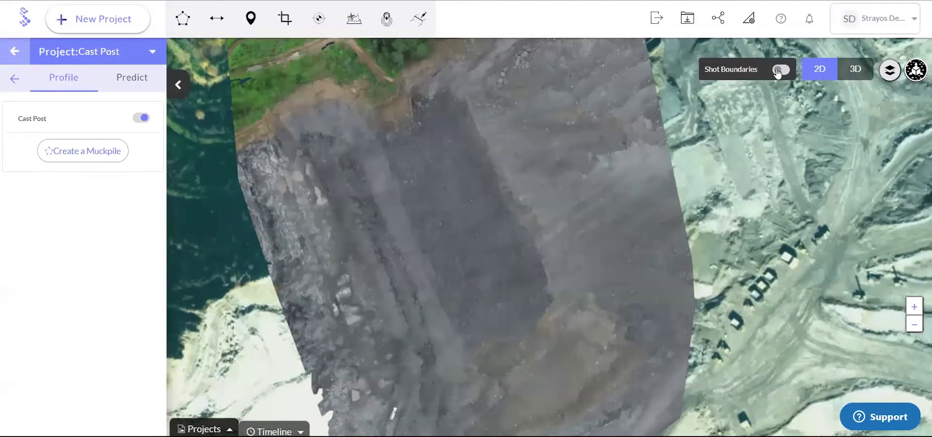
Show the shot boundaries over the Cast Post map.
{"action": "left_click", "coordinate": [780, 69]}
{"action": "scroll", "coordinate": [466, 174], "scroll_direction": "up", "scroll_amount": 2}
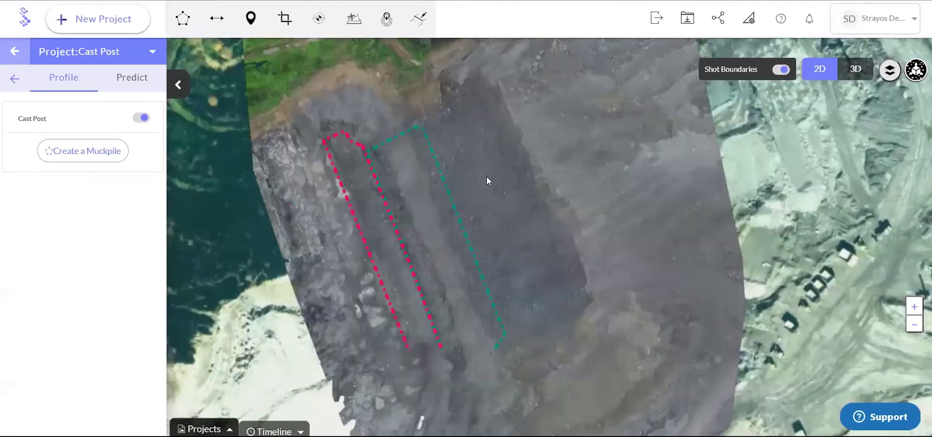
{"action": "scroll", "coordinate": [486, 176], "scroll_direction": "down", "scroll_amount": 1}
{"action": "left_click_drag", "start_coordinate": [484, 187], "coordinate": [473, 159]}
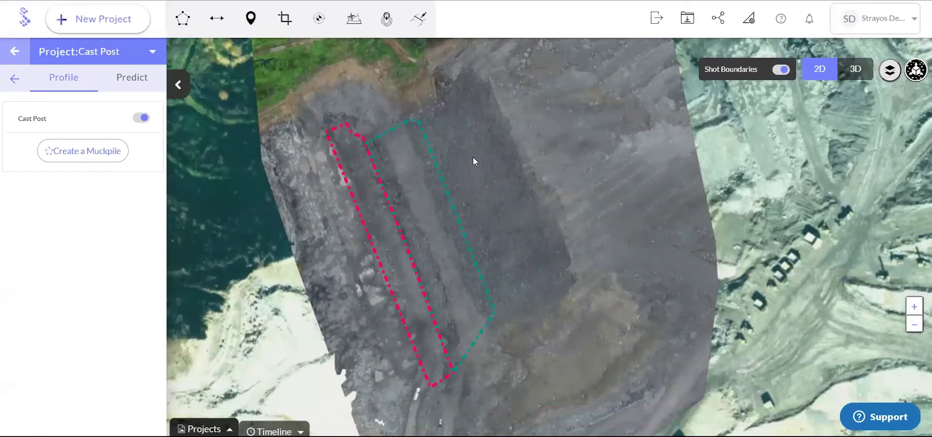
Outline a muckpile around the dark blasted rock beside Shot 1's outer edge, from that boundary out to the pile's far edge.
{"action": "left_click", "coordinate": [84, 152]}
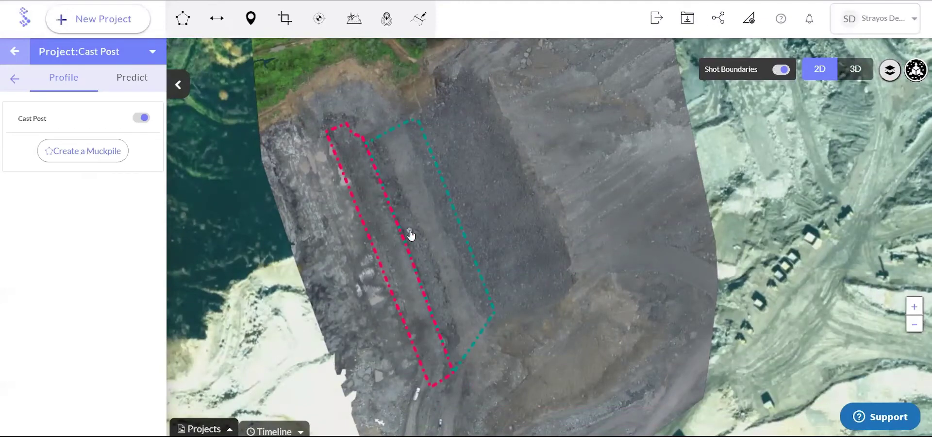
{"action": "left_click", "coordinate": [511, 324]}
{"action": "left_click", "coordinate": [484, 322]}
{"action": "left_click", "coordinate": [494, 310]}
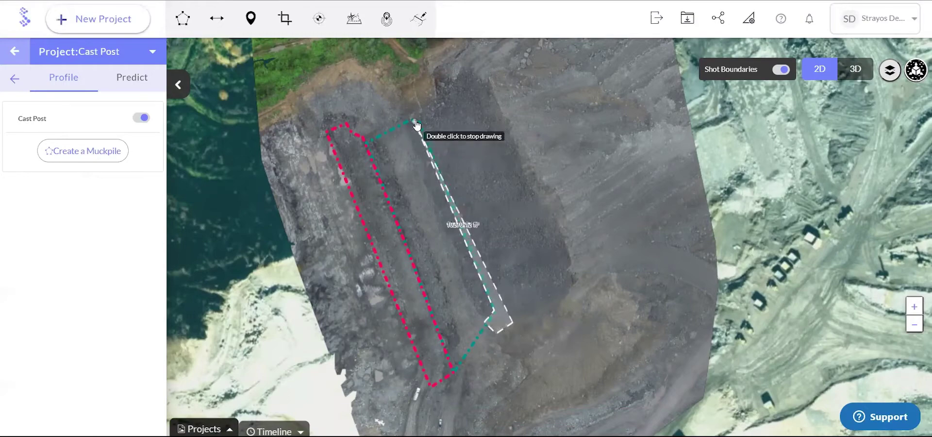
{"action": "left_click", "coordinate": [420, 119]}
{"action": "left_click", "coordinate": [424, 111]}
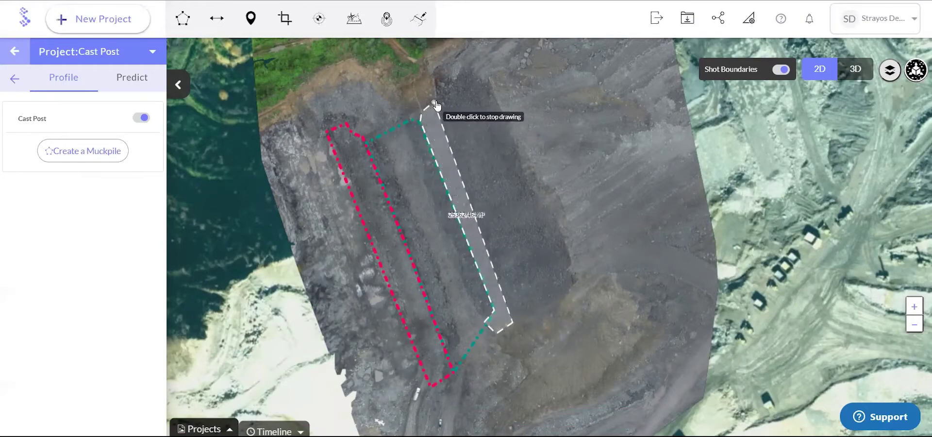
{"action": "left_click", "coordinate": [439, 99]}
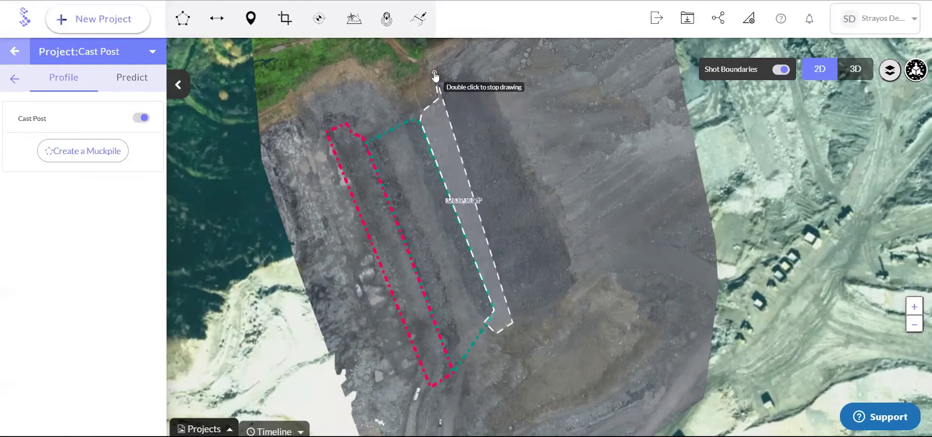
{"action": "left_click", "coordinate": [435, 66]}
{"action": "left_click", "coordinate": [485, 72]}
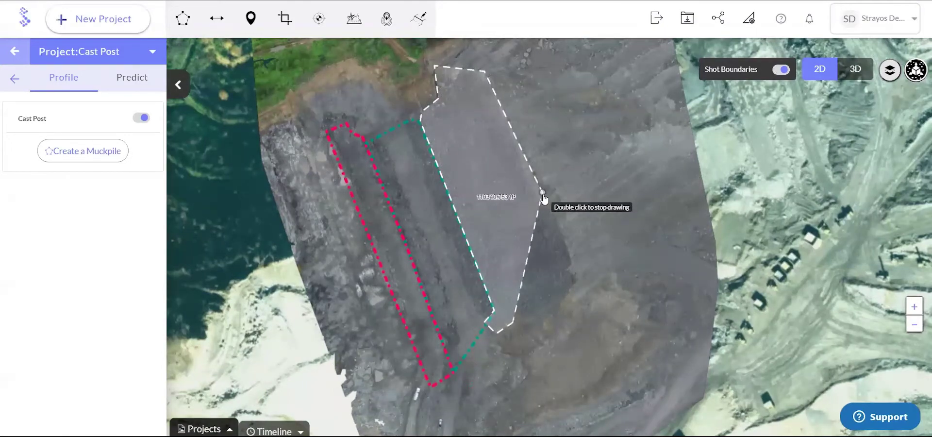
{"action": "left_click", "coordinate": [570, 242]}
{"action": "left_click", "coordinate": [576, 283]}
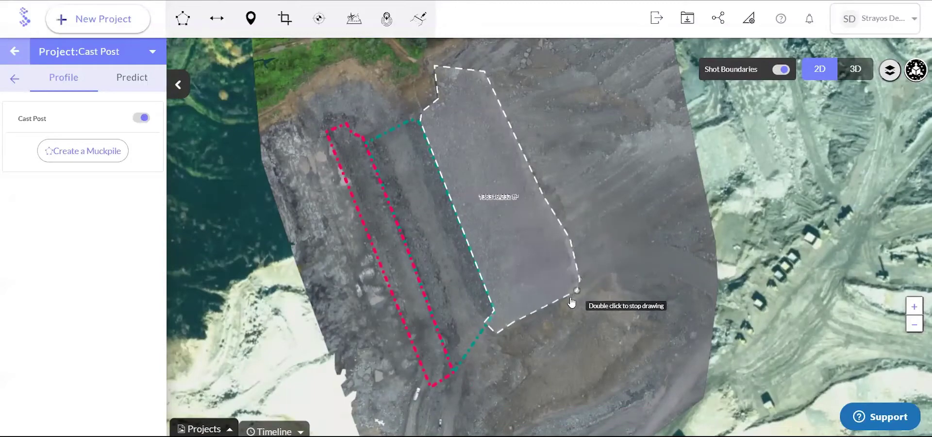
{"action": "double_click", "coordinate": [526, 319]}
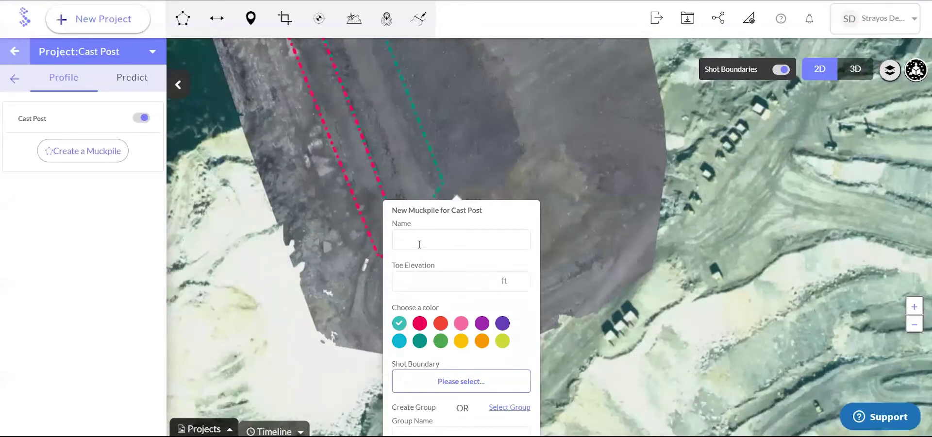
Name the new muckpile Main Muck, set its toe elevation to 2540 ft, and colour it green.
{"action": "left_click", "coordinate": [419, 244]}
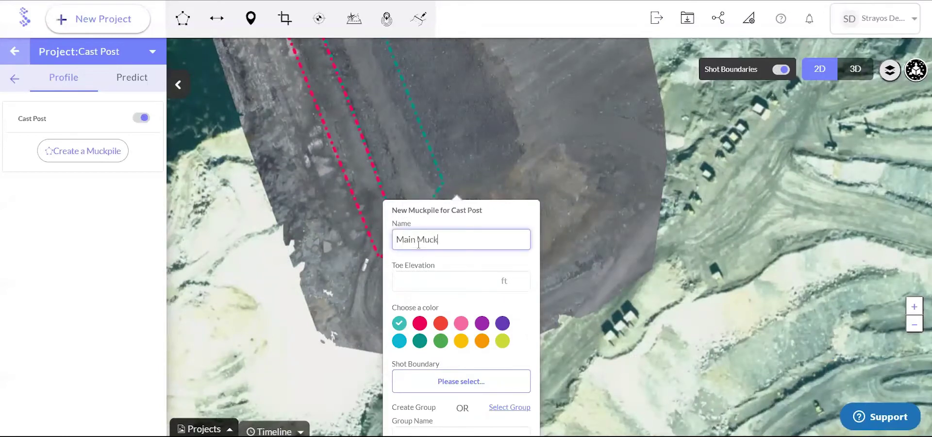
{"action": "left_click", "coordinate": [424, 287]}
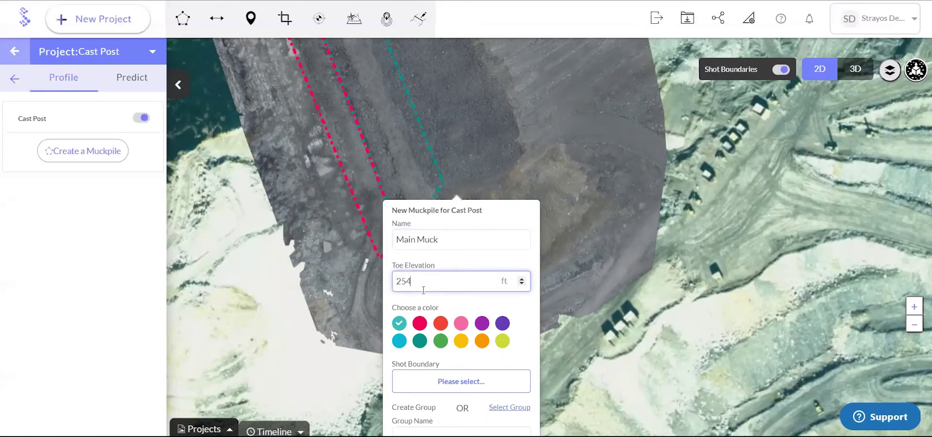
{"action": "left_click", "coordinate": [441, 340]}
Relate the Main Muck muckpile to both the Shot 1 and Shot 2 boundaries.
{"action": "left_click", "coordinate": [416, 362]}
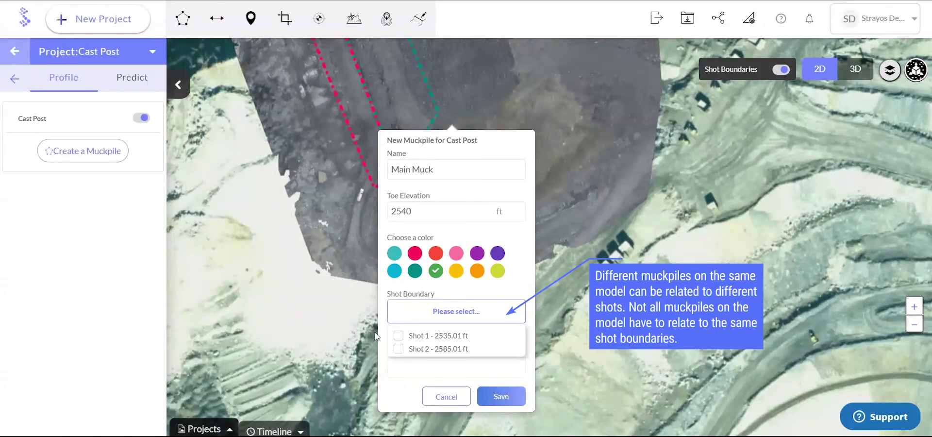
{"action": "left_click", "coordinate": [398, 335]}
{"action": "left_click", "coordinate": [398, 348]}
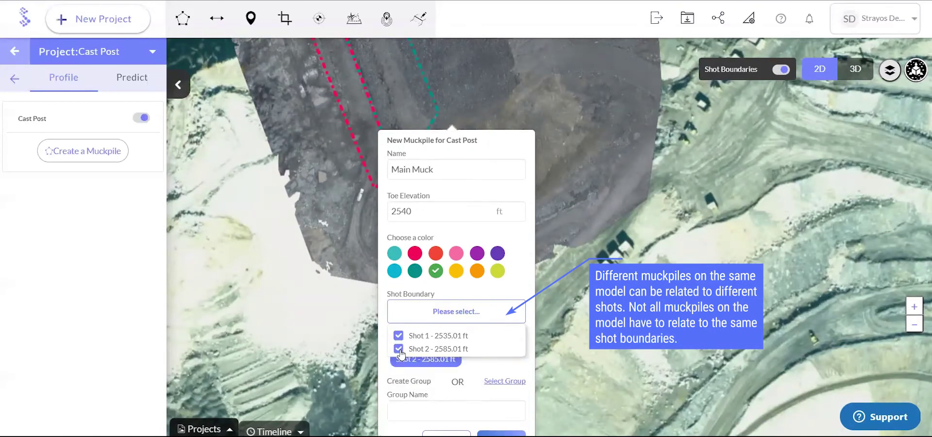
{"action": "left_click", "coordinate": [462, 315]}
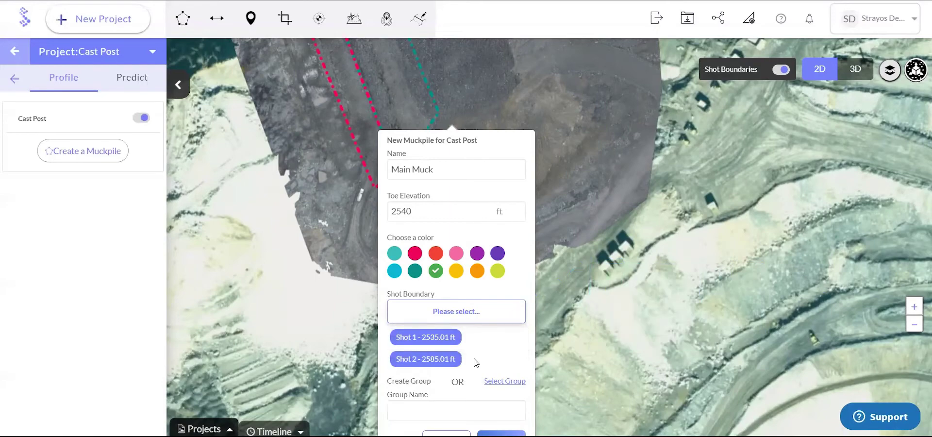
Create a muckpile group named Shot Swell Factor for Main Muck and save the muckpile.
{"action": "left_click", "coordinate": [452, 401]}
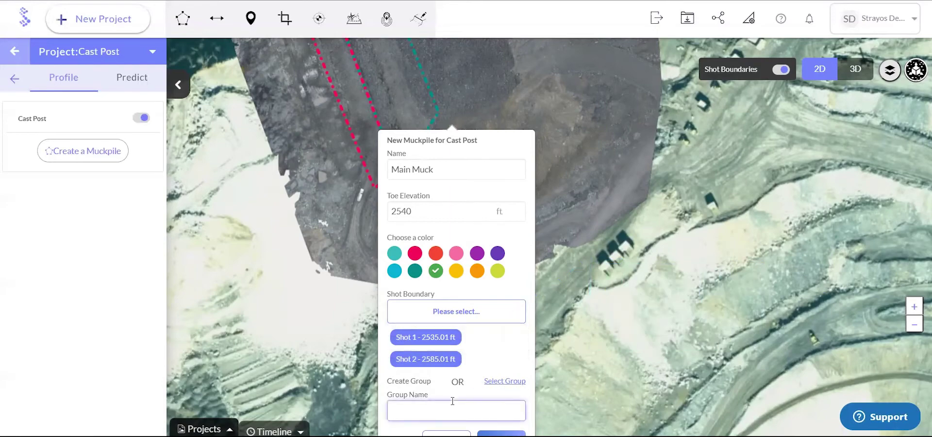
{"action": "type", "text": "A"}
{"action": "key", "text": "BackSpace"}
{"action": "type", "text": "Shot M"}
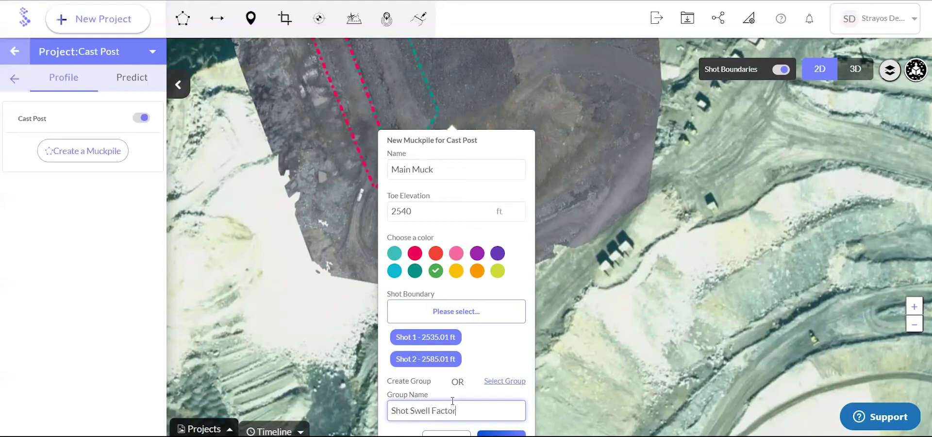
{"action": "scroll", "coordinate": [619, 331], "scroll_direction": "down", "scroll_amount": 1}
{"action": "left_click", "coordinate": [514, 410]}
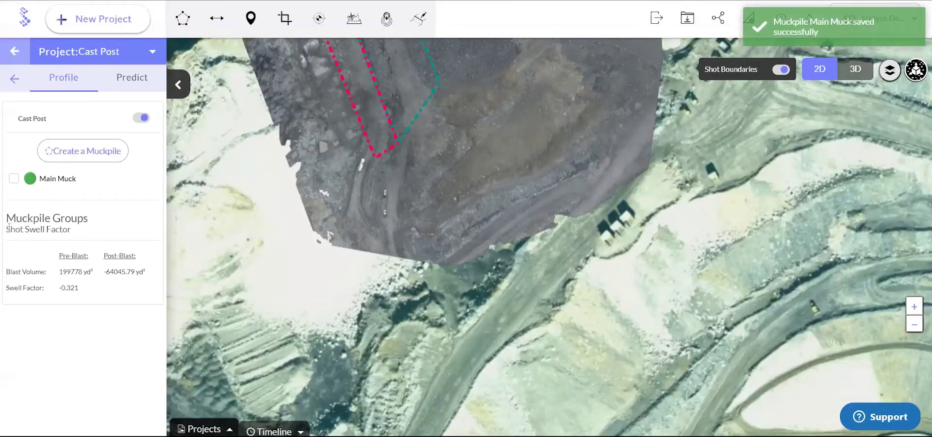
Inspect Main Muck's volume under the Manual, Linear Fit and Lowest Fit reference elevation methods, and hide the muckpile again.
{"action": "left_click", "coordinate": [14, 178]}
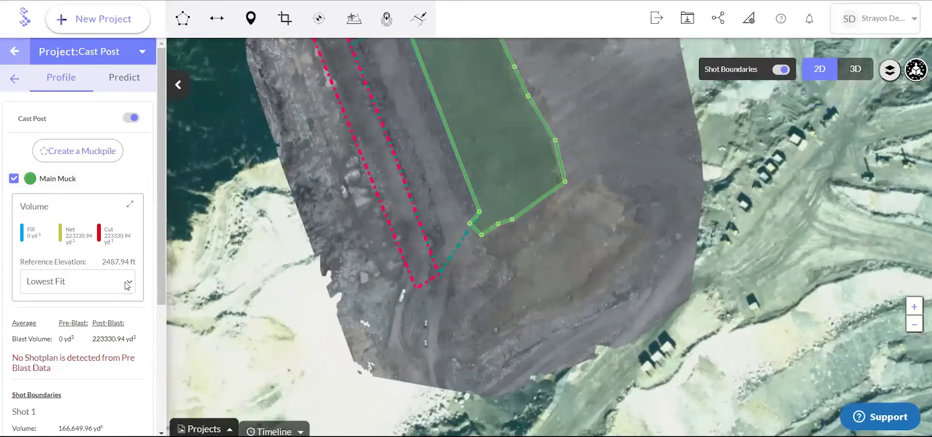
{"action": "left_click", "coordinate": [127, 285]}
{"action": "left_click", "coordinate": [57, 309]}
{"action": "left_click", "coordinate": [57, 289]}
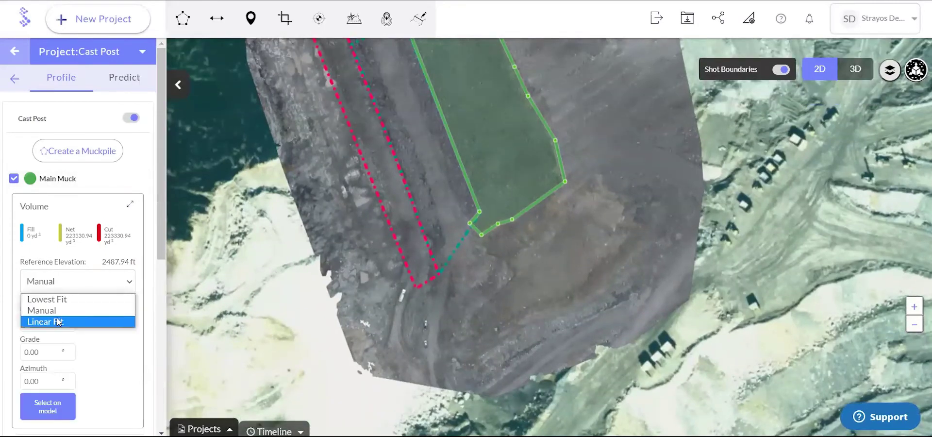
{"action": "left_click", "coordinate": [57, 322]}
{"action": "left_click", "coordinate": [64, 279]}
{"action": "left_click", "coordinate": [54, 299]}
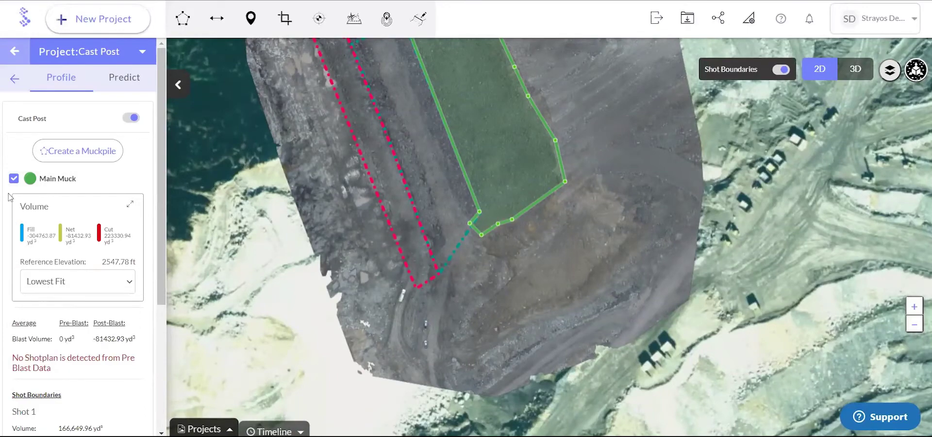
{"action": "left_click", "coordinate": [14, 179]}
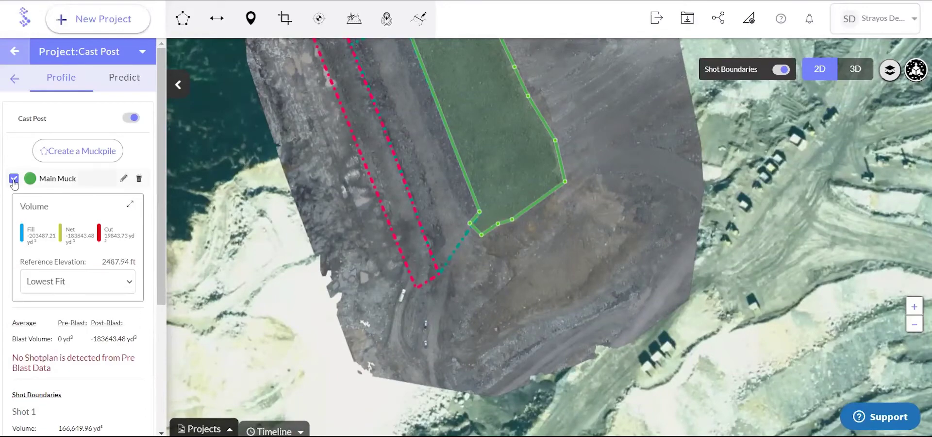
Outline a second muckpile that follows the corners of the teal Shot 1 boundary.
{"action": "left_click_drag", "start_coordinate": [471, 305], "coordinate": [478, 334]}
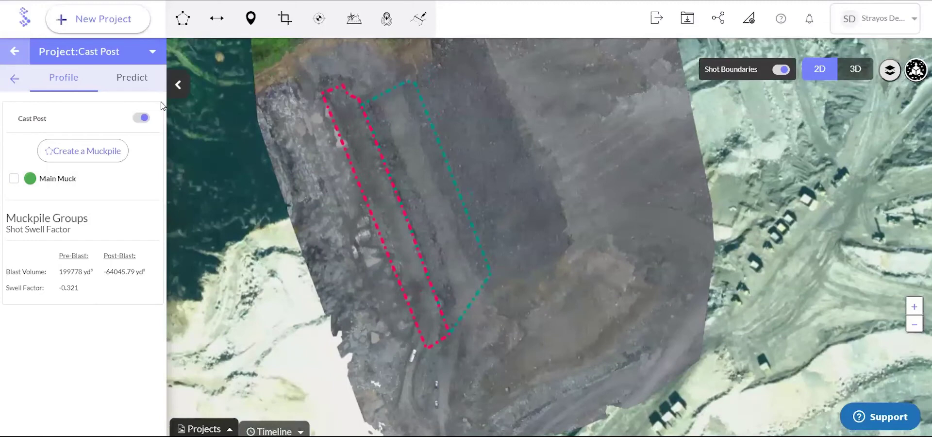
{"action": "left_click", "coordinate": [450, 333]}
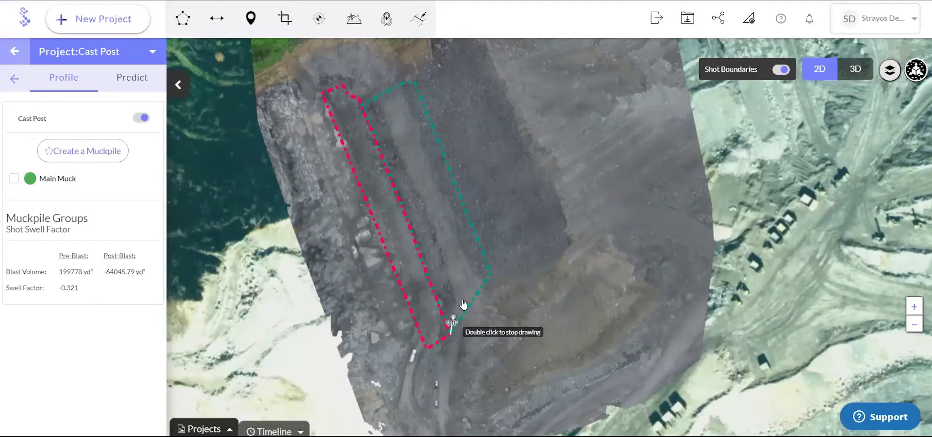
{"action": "left_click", "coordinate": [492, 276]}
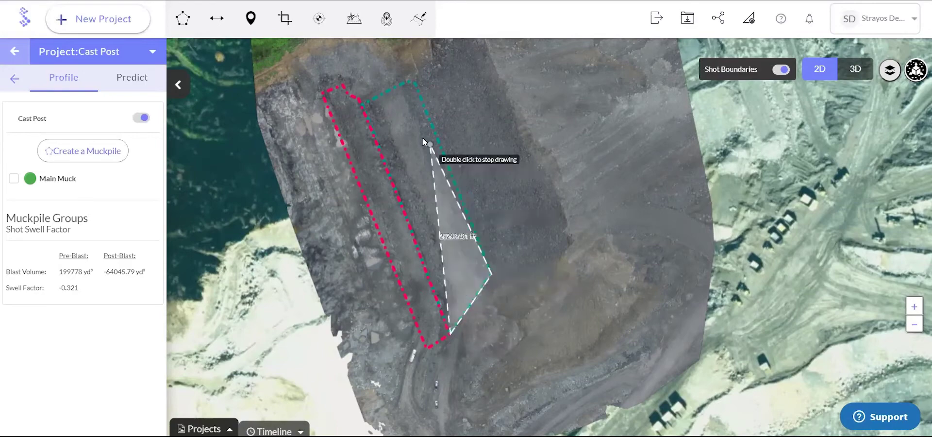
{"action": "left_click", "coordinate": [414, 83]}
{"action": "left_click", "coordinate": [364, 104]}
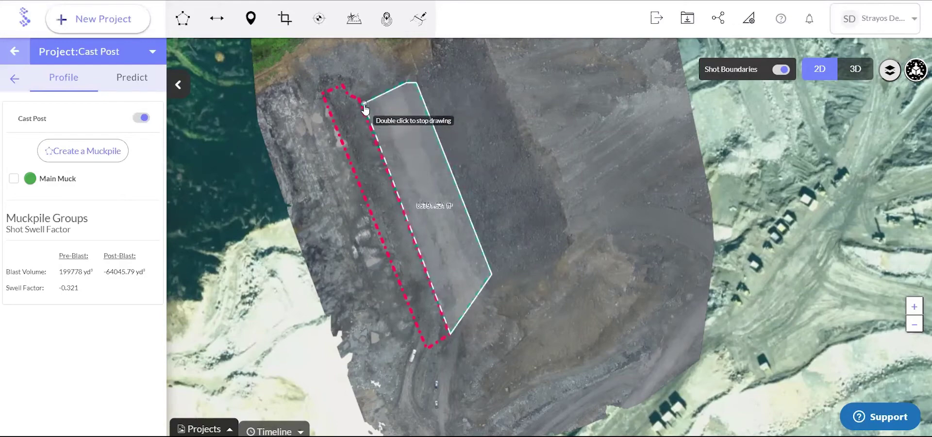
{"action": "double_click", "coordinate": [365, 109]}
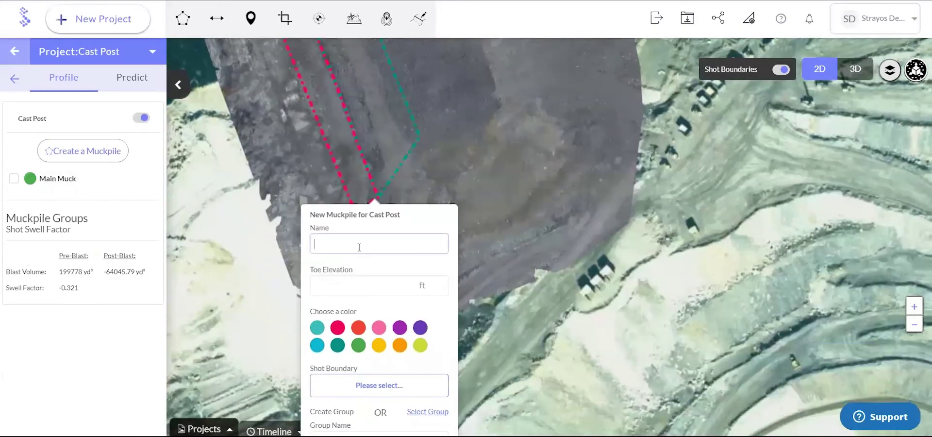
Name the second muckpile 1 Muck, set its toe elevation to 2535 ft, and colour it purple.
{"action": "left_click", "coordinate": [360, 238]}
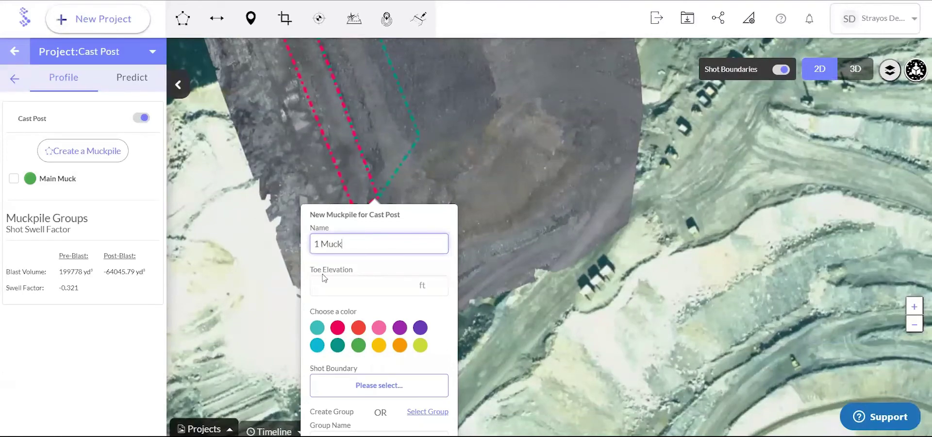
{"action": "left_click", "coordinate": [320, 290]}
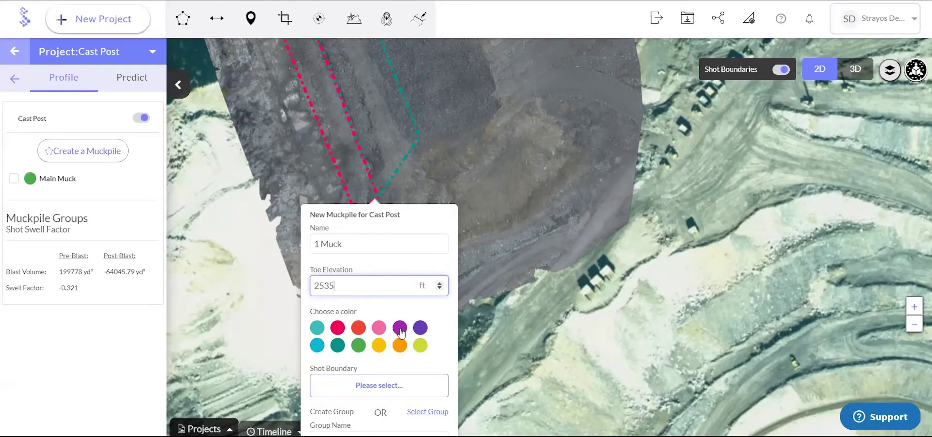
{"action": "left_click", "coordinate": [399, 328]}
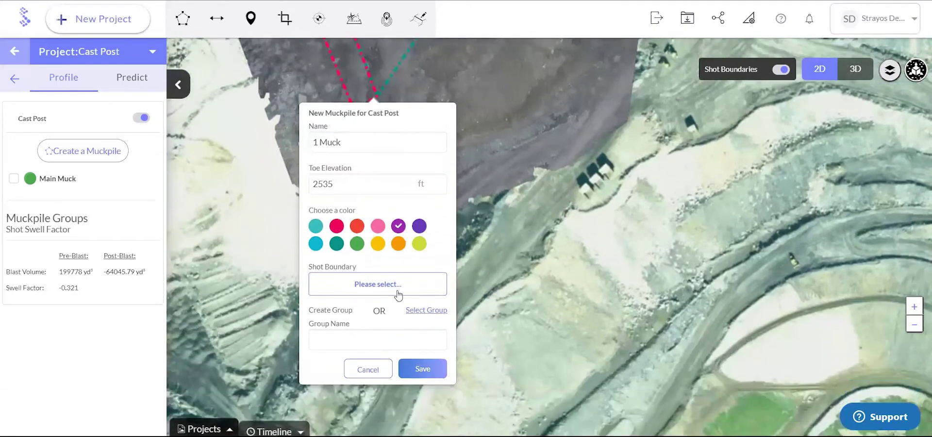
Relate the 1 Muck muckpile to both the Shot 1 and Shot 2 boundaries.
{"action": "left_click", "coordinate": [391, 285]}
{"action": "left_click", "coordinate": [321, 319]}
{"action": "left_click", "coordinate": [320, 306]}
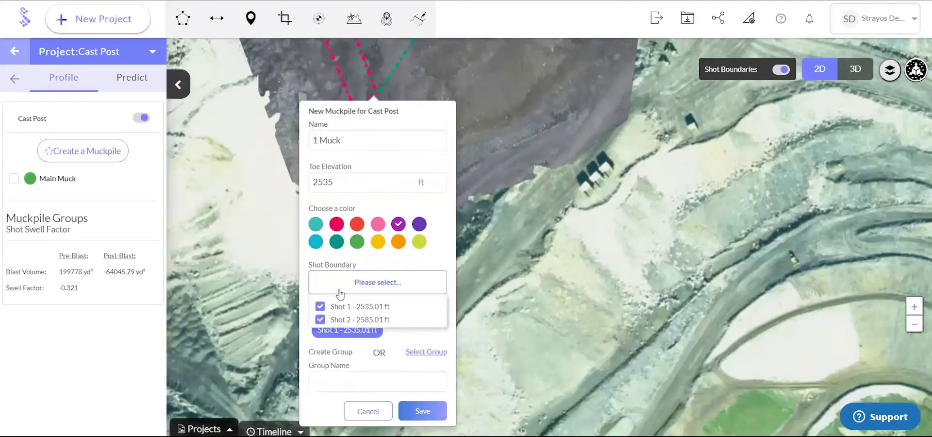
Assign 1 Muck to the existing Shot Swell Factor group and save the muckpile.
{"action": "left_click", "coordinate": [424, 353]}
{"action": "left_click", "coordinate": [375, 370]}
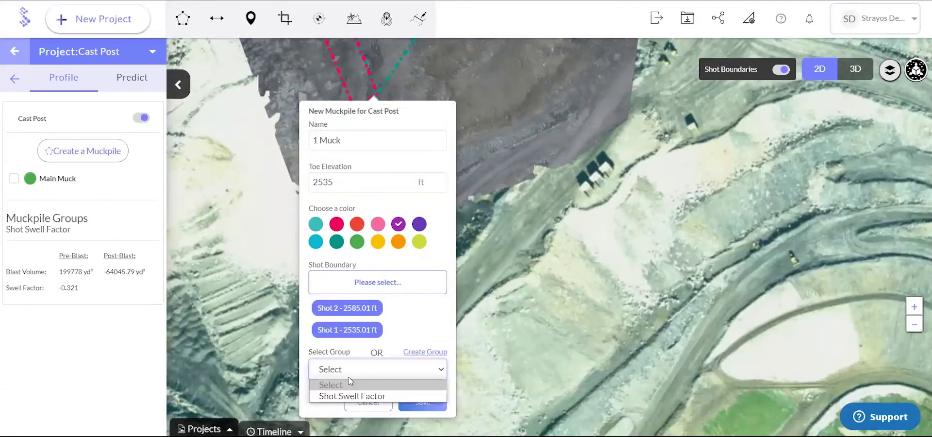
{"action": "left_click", "coordinate": [343, 395]}
{"action": "left_click_drag", "start_coordinate": [505, 306], "coordinate": [506, 277]}
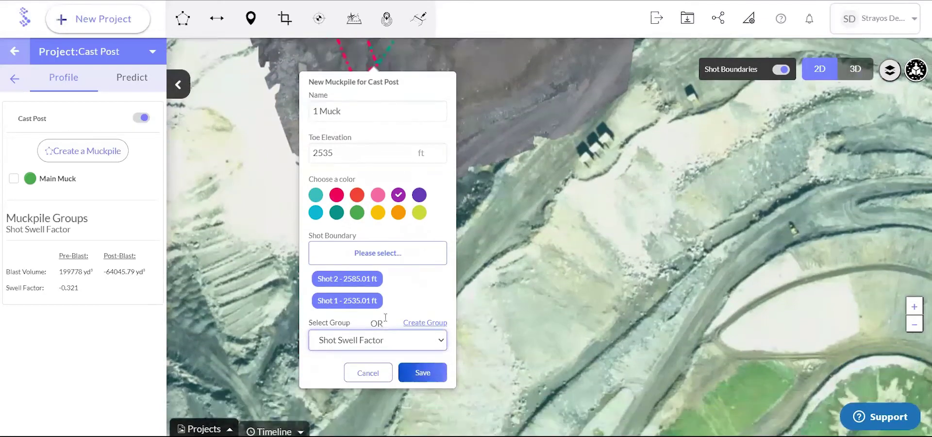
{"action": "left_click_drag", "start_coordinate": [487, 239], "coordinate": [486, 272]}
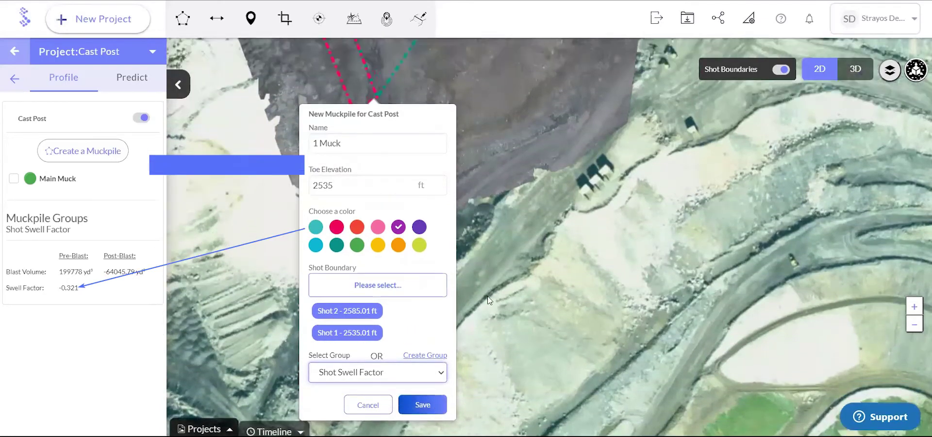
{"action": "left_click", "coordinate": [422, 408]}
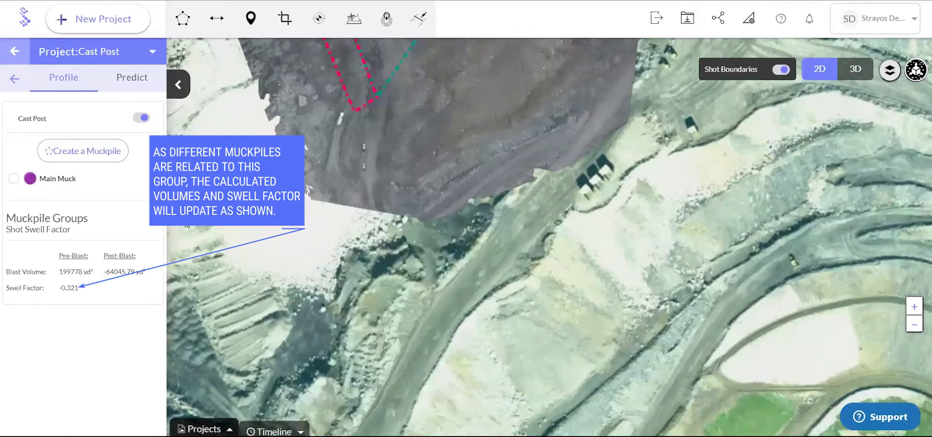
Outline a third muckpile that follows the red Shot 2 boundary and extends past its upper end near the vegetation.
{"action": "left_click", "coordinate": [85, 156]}
{"action": "left_click_drag", "start_coordinate": [331, 191], "coordinate": [359, 285]}
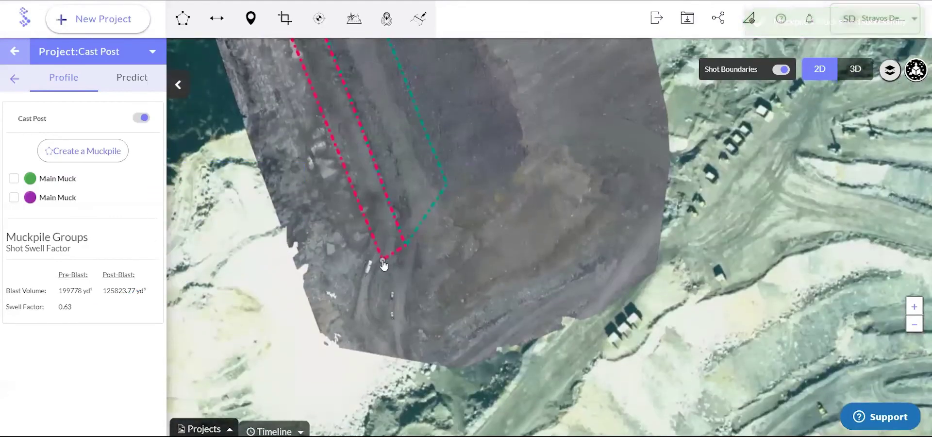
{"action": "left_click", "coordinate": [382, 257]}
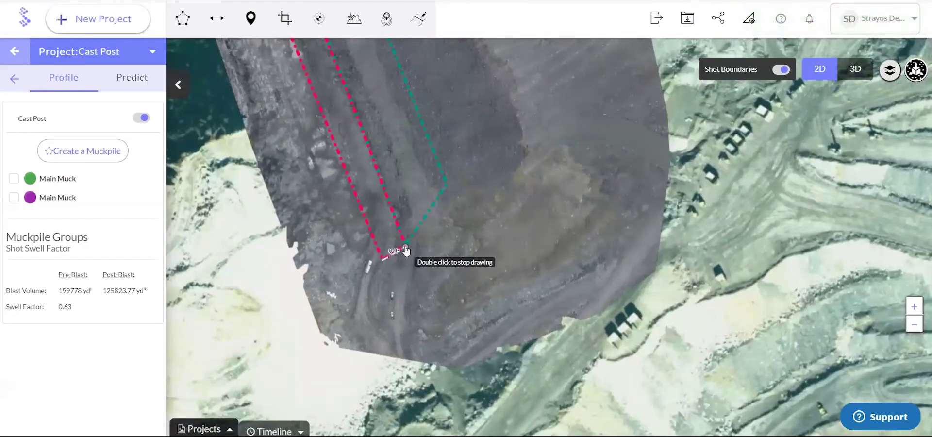
{"action": "left_click", "coordinate": [404, 247]}
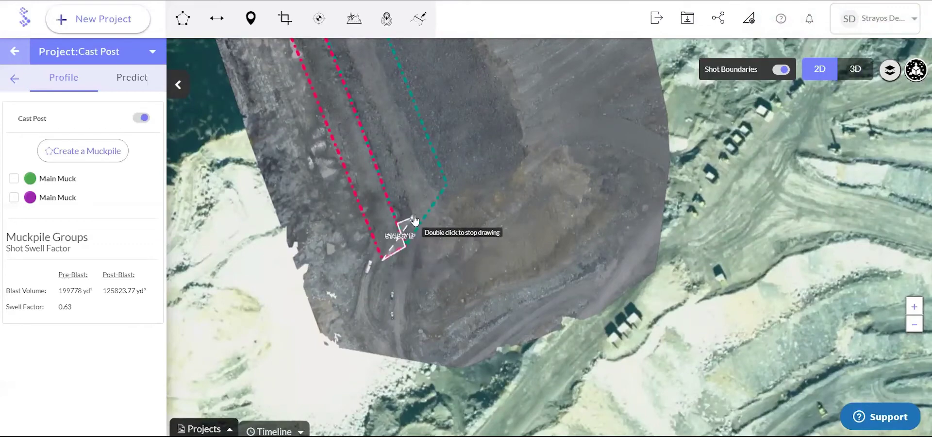
{"action": "scroll", "coordinate": [416, 232], "scroll_direction": "up", "scroll_amount": 2}
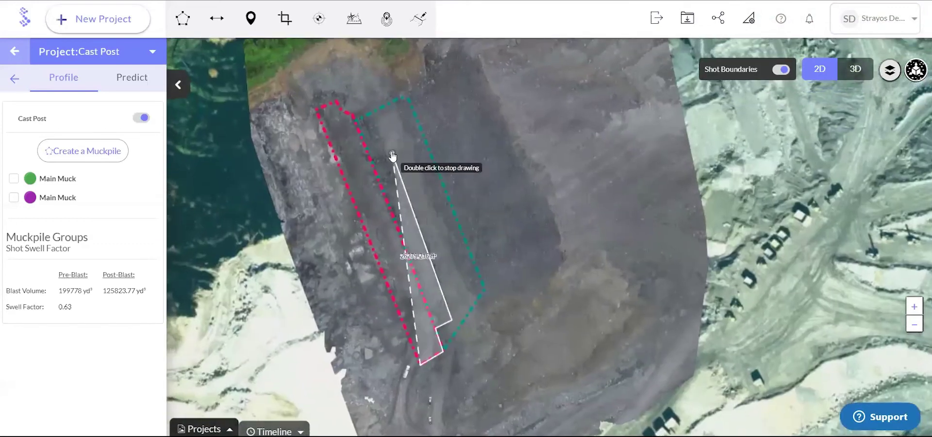
{"action": "left_click", "coordinate": [432, 326]}
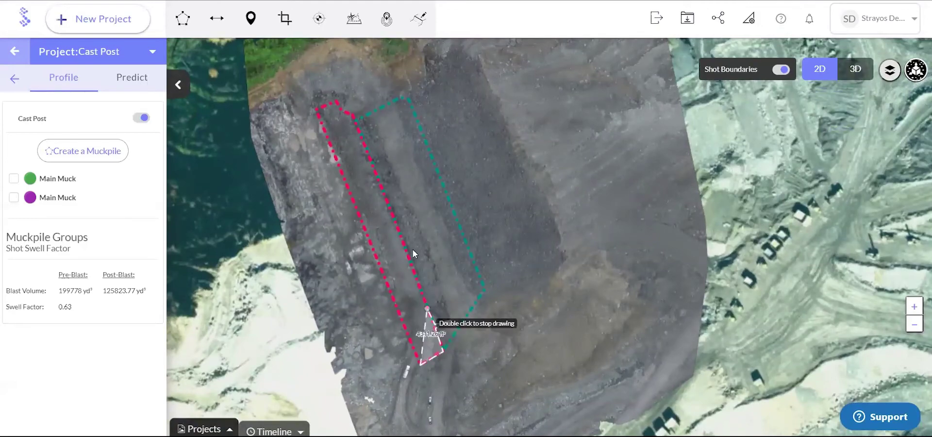
{"action": "left_click", "coordinate": [344, 109]}
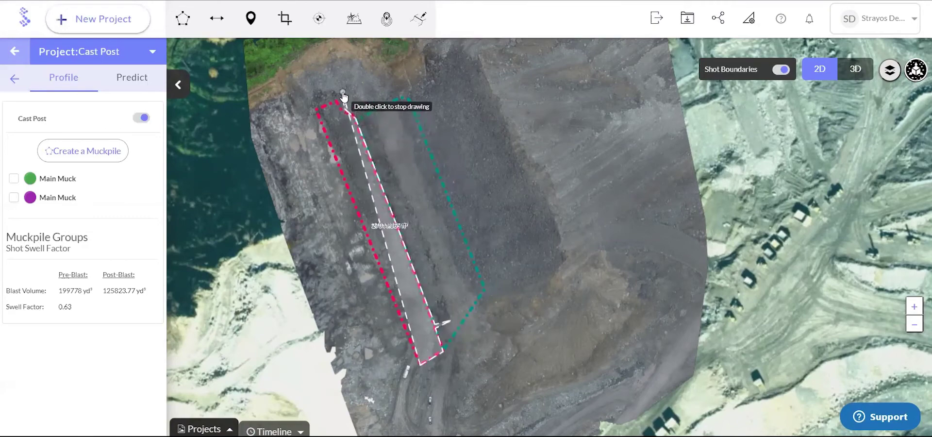
{"action": "left_click", "coordinate": [364, 106]}
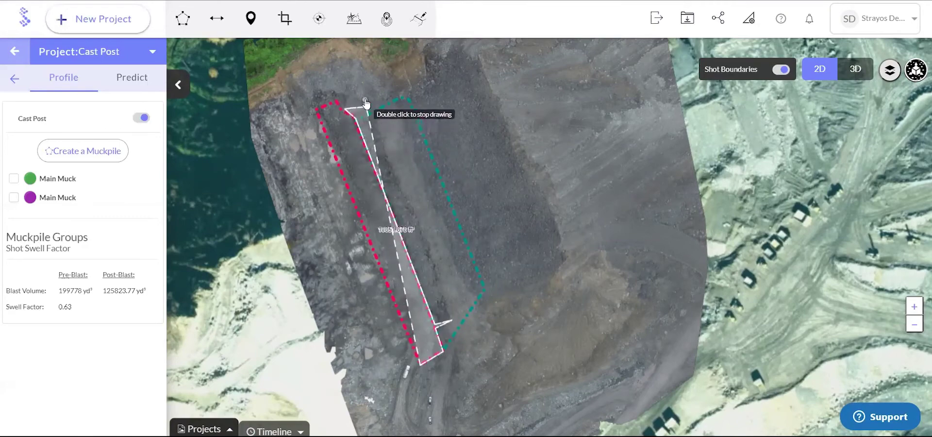
{"action": "left_click", "coordinate": [350, 68]}
{"action": "left_click", "coordinate": [296, 72]}
{"action": "double_click", "coordinate": [321, 123]}
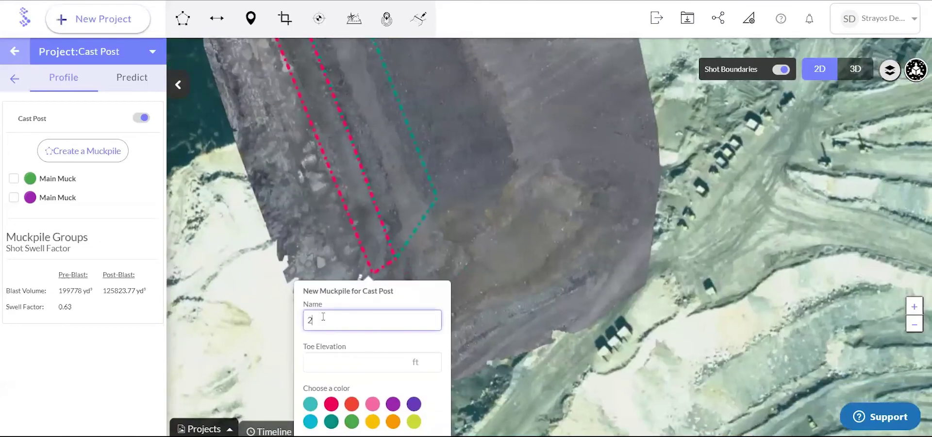
Name the third muckpile 2 Muck with a 2585 ft toe elevation and orange colour, and relate it to the Shot 1 and Shot 2 boundaries.
{"action": "left_click", "coordinate": [338, 371]}
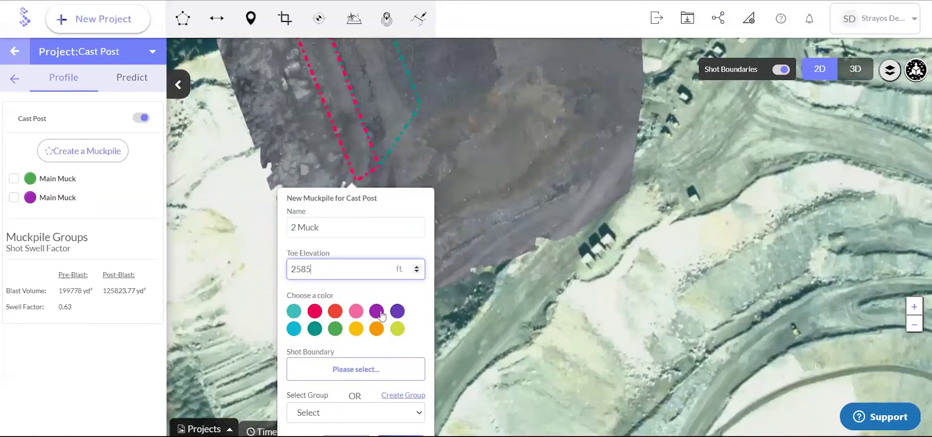
{"action": "left_click", "coordinate": [376, 328]}
{"action": "left_click", "coordinate": [391, 281]}
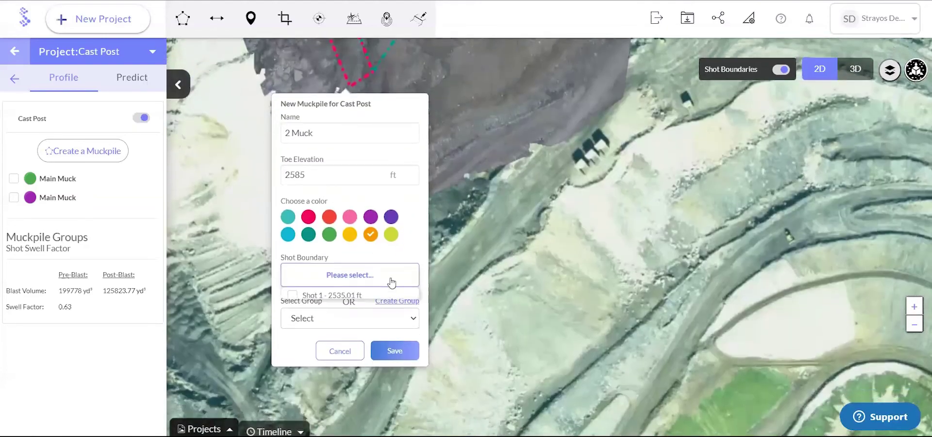
{"action": "left_click", "coordinate": [292, 312]}
{"action": "left_click", "coordinate": [292, 300]}
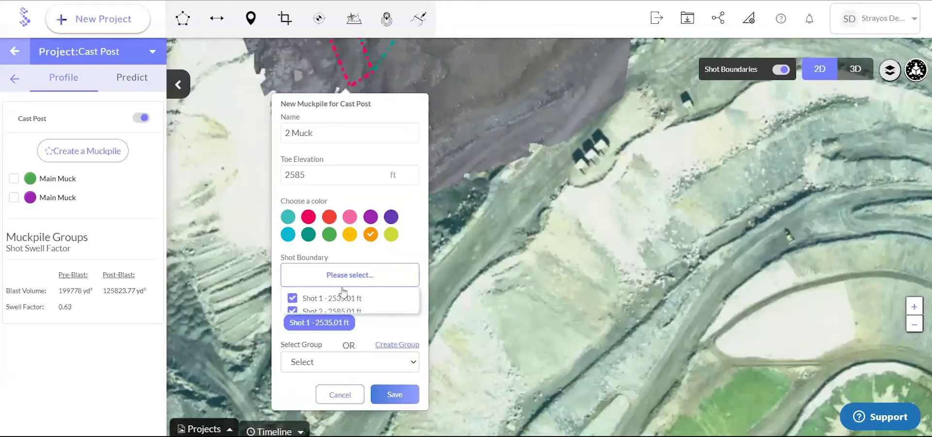
Assign 2 Muck to the existing Shot Swell Factor group and save the muckpile.
{"action": "left_click", "coordinate": [368, 362]}
{"action": "left_click", "coordinate": [322, 389]}
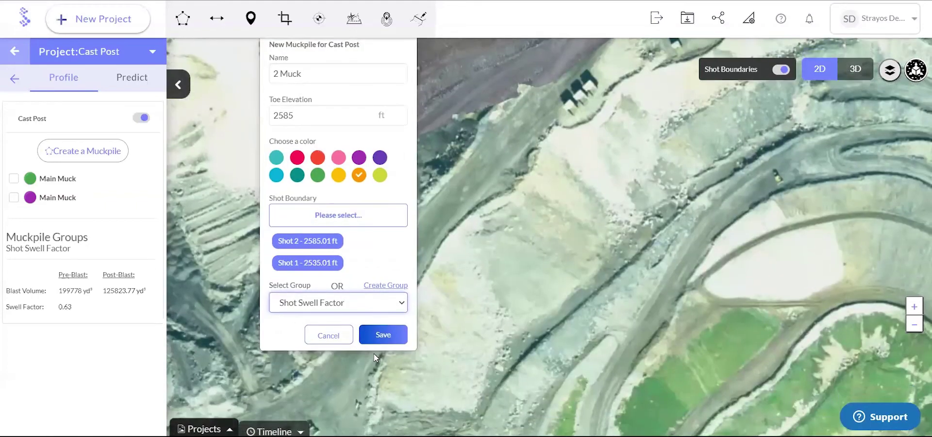
{"action": "left_click", "coordinate": [380, 333]}
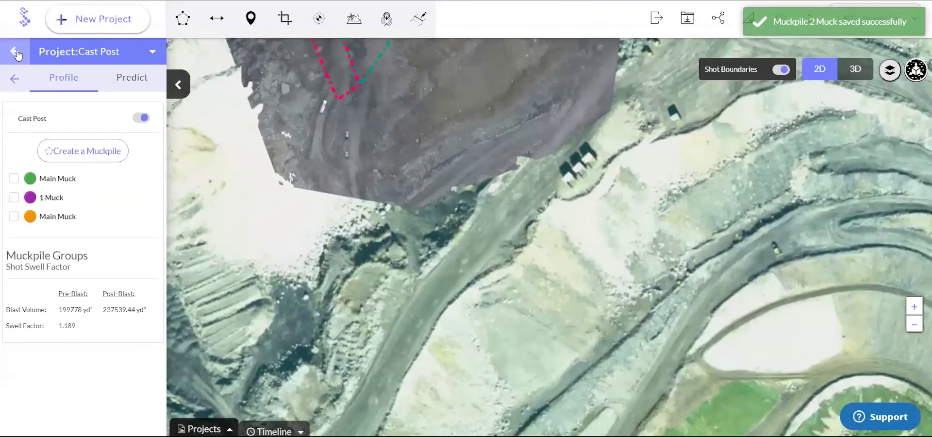
Leave the muckpile profile and reopen it from Muckpile AI to refresh the muckpile list.
{"action": "left_click", "coordinate": [15, 51]}
{"action": "left_click", "coordinate": [48, 213]}
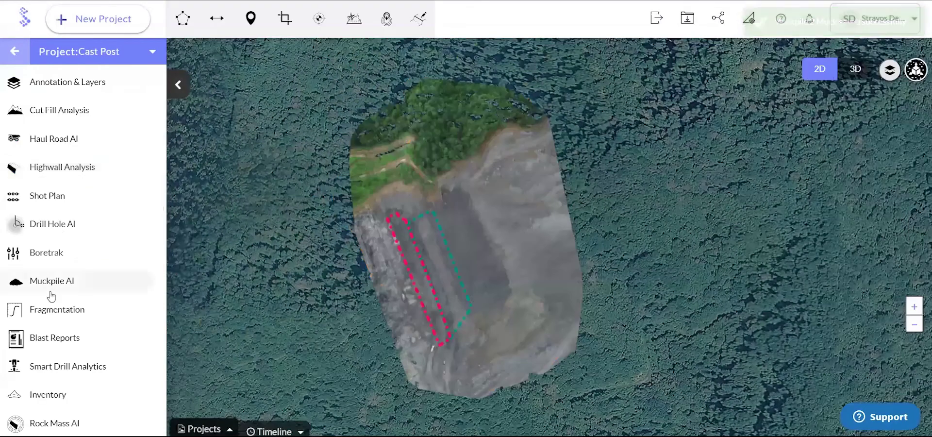
{"action": "left_click", "coordinate": [52, 289]}
{"action": "left_click", "coordinate": [58, 302]}
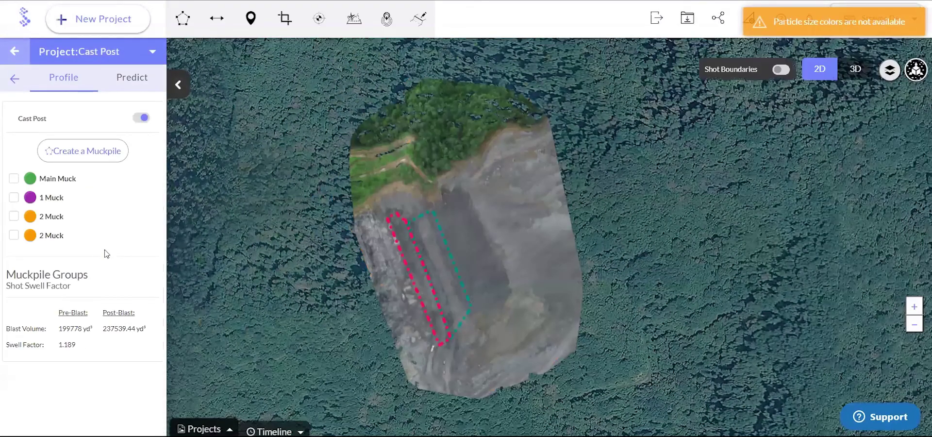
{"action": "scroll", "coordinate": [374, 286], "scroll_direction": "up", "scroll_amount": 5}
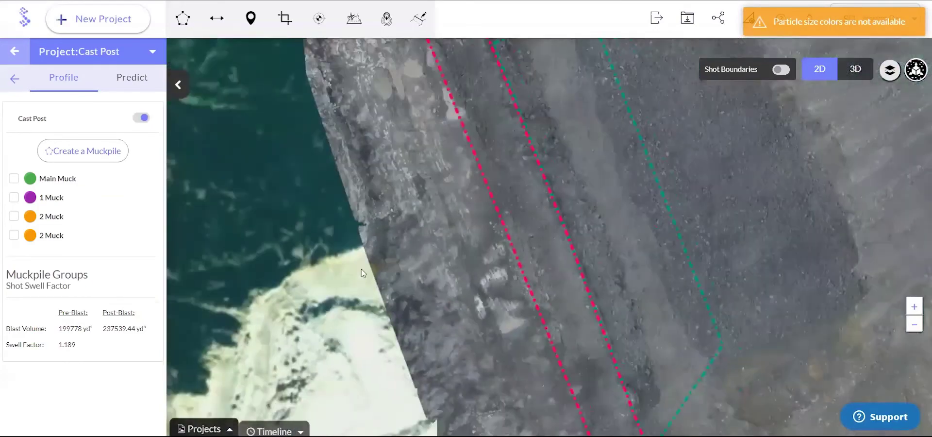
{"action": "left_click_drag", "start_coordinate": [361, 268], "coordinate": [328, 231]}
{"action": "left_click_drag", "start_coordinate": [368, 204], "coordinate": [310, 205]}
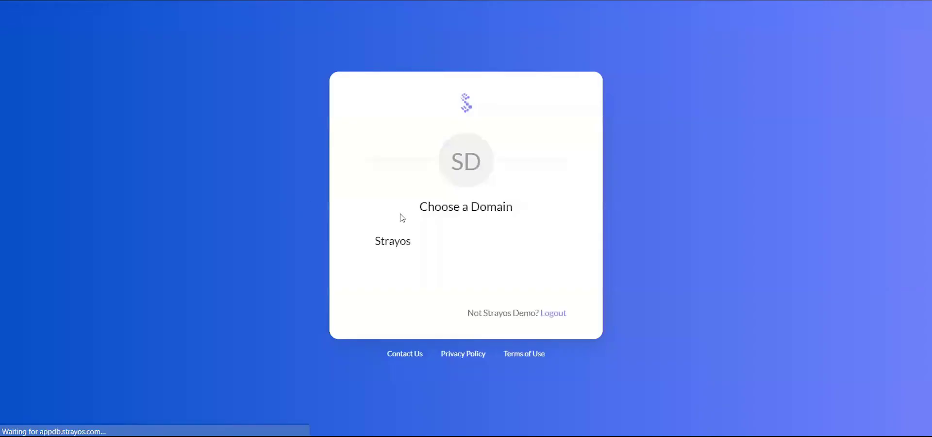
Choose the Strayos domain and reopen the Muckpile AI profile of the Cast Post project in the Complex Bench site.
{"action": "left_click", "coordinate": [391, 240]}
{"action": "left_click", "coordinate": [406, 270]}
{"action": "left_click", "coordinate": [76, 82]}
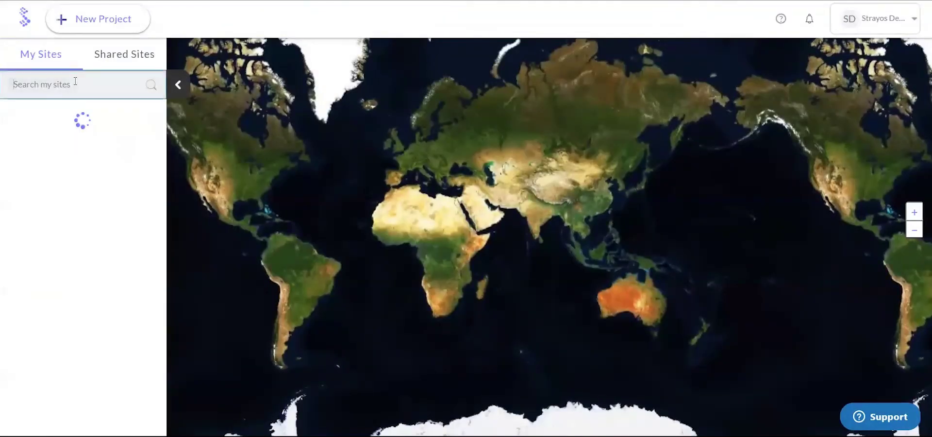
{"action": "left_click", "coordinate": [65, 120]}
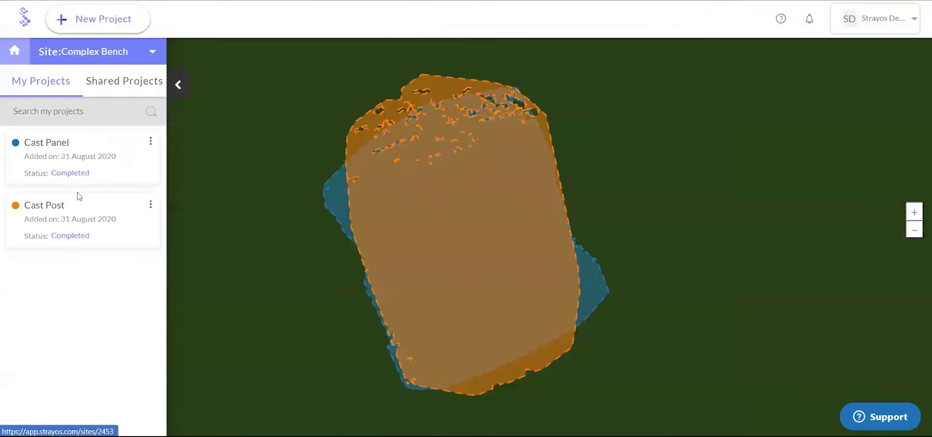
{"action": "left_click", "coordinate": [39, 209]}
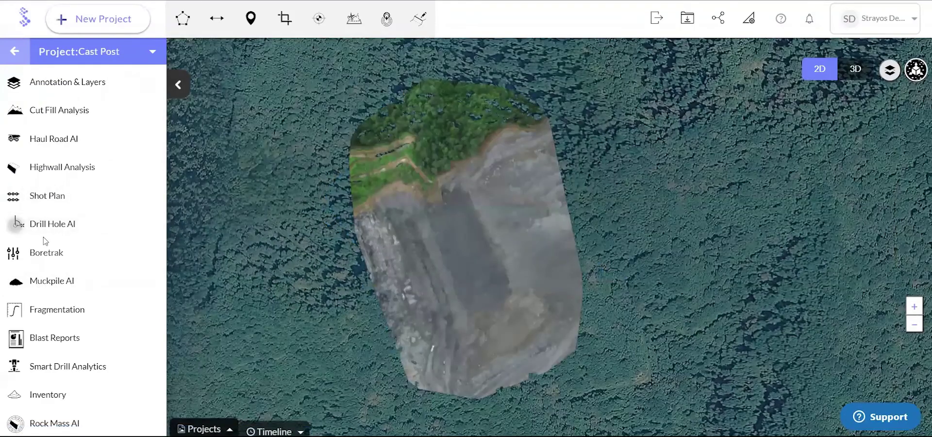
{"action": "left_click", "coordinate": [53, 281]}
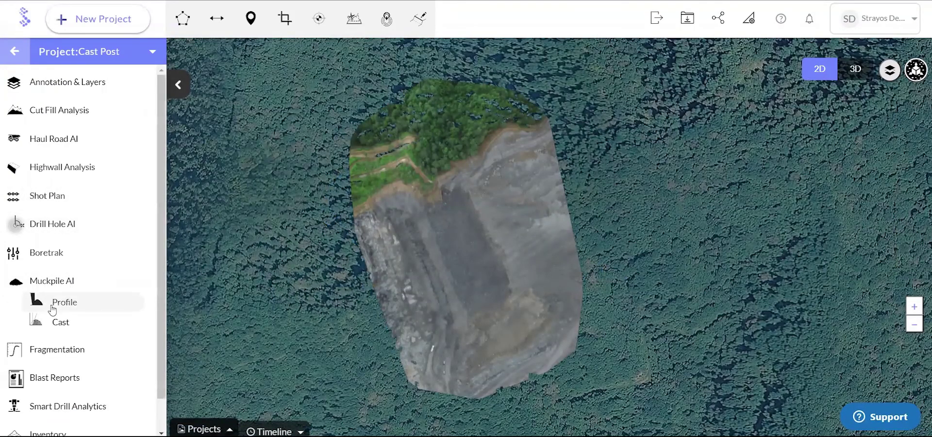
{"action": "left_click", "coordinate": [52, 301]}
Display the 2 Muck, 1 Muck and Main Muck outlines together on the map.
{"action": "scroll", "coordinate": [416, 278], "scroll_direction": "up", "scroll_amount": 1}
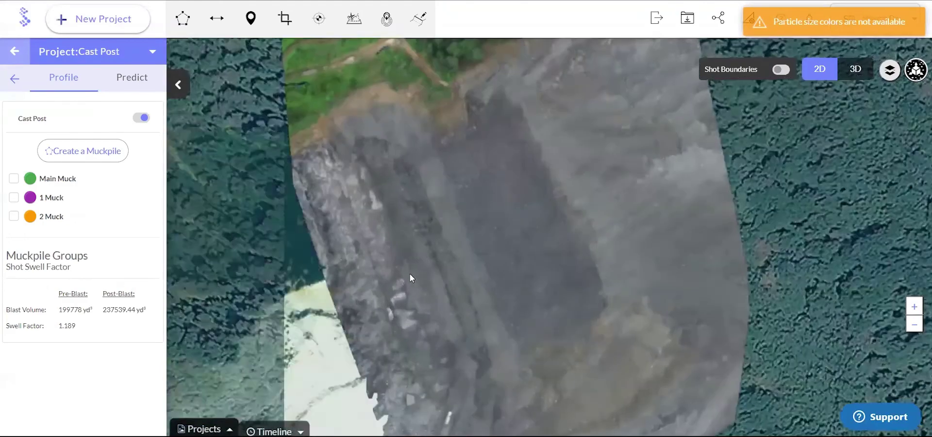
{"action": "left_click", "coordinate": [13, 216]}
{"action": "left_click", "coordinate": [13, 197]}
{"action": "left_click", "coordinate": [14, 178]}
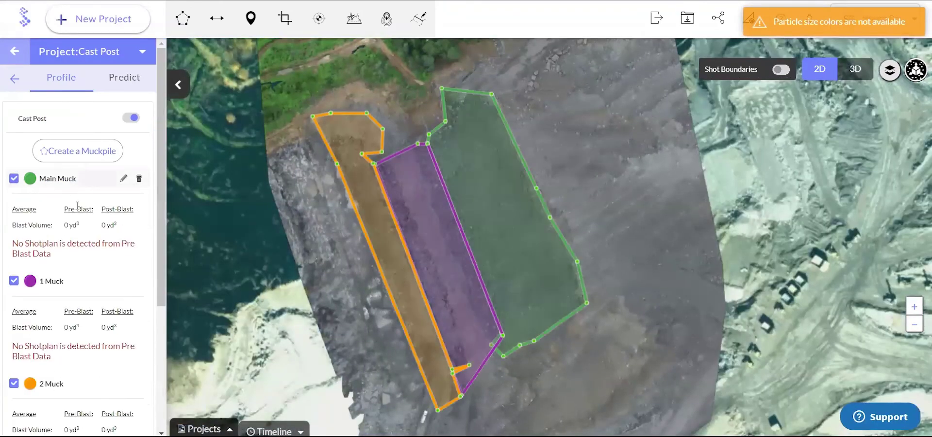
Move the Main Muck corner that overlaps 1 Muck onto the nearby lower corner of the purple outline.
{"action": "scroll", "coordinate": [422, 344], "scroll_direction": "up", "scroll_amount": 2}
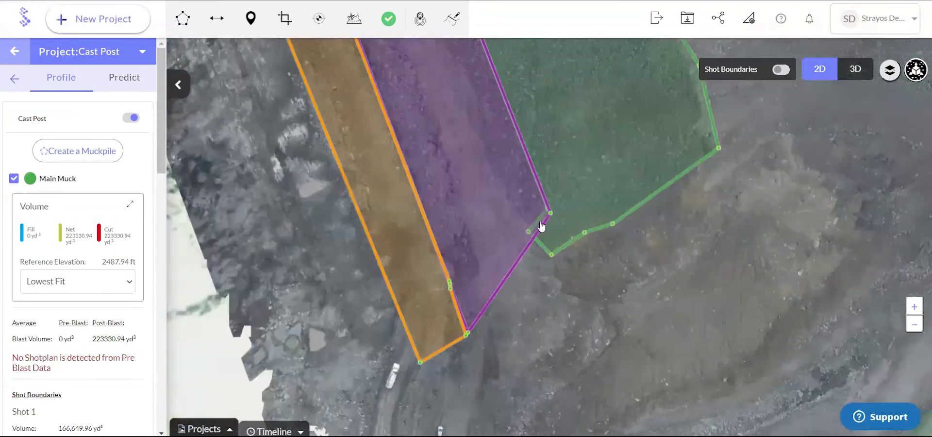
{"action": "left_click_drag", "start_coordinate": [534, 242], "coordinate": [551, 216]}
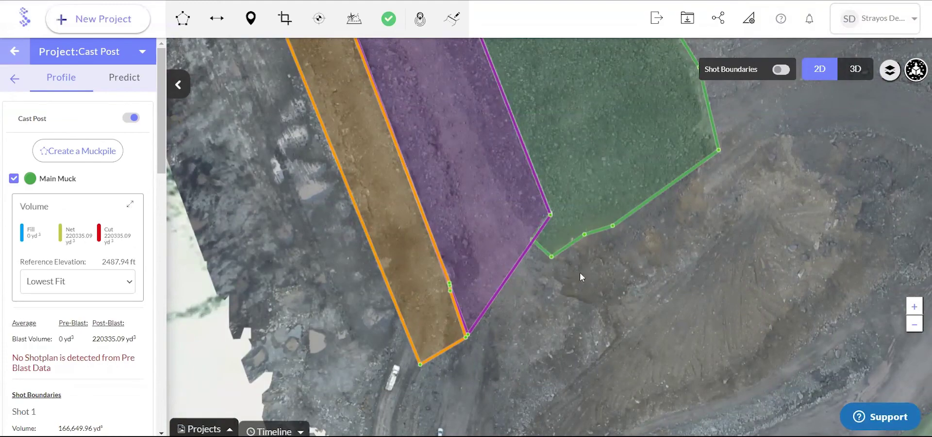
{"action": "scroll", "coordinate": [582, 286], "scroll_direction": "down", "scroll_amount": 1}
{"action": "left_click_drag", "start_coordinate": [582, 309], "coordinate": [602, 349]}
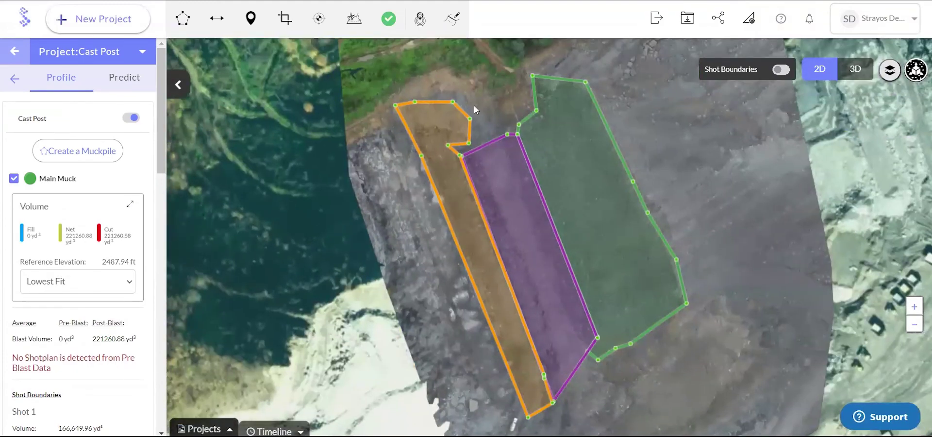
Show the shot boundaries and review each muckpile's volumes and the swell factor of the Shot Swell Factor group.
{"action": "left_click", "coordinate": [777, 70]}
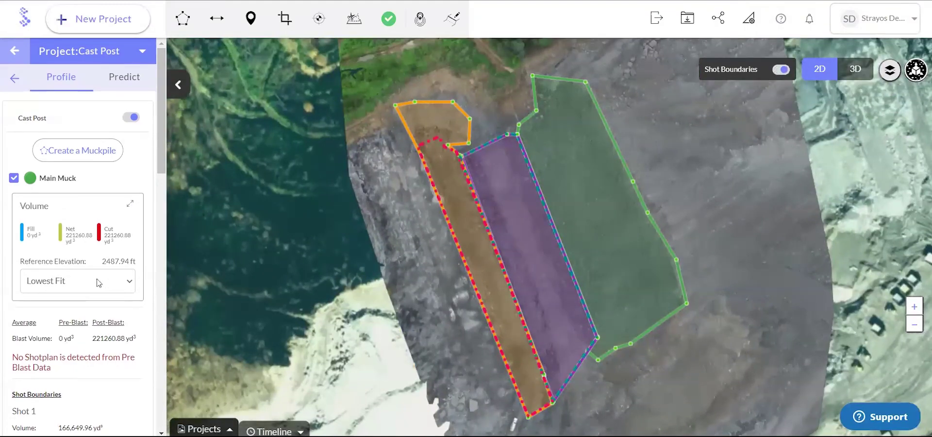
{"action": "scroll", "coordinate": [97, 281], "scroll_direction": "down", "scroll_amount": 5}
{"action": "scroll", "coordinate": [98, 282], "scroll_direction": "down", "scroll_amount": 8}
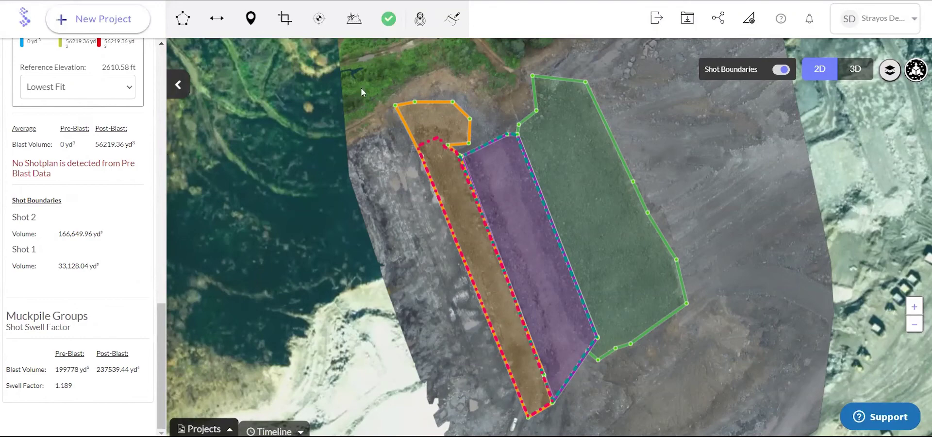
Finish editing the muckpile outlines and hide the Cast Post muckpiles and the shot boundaries.
{"action": "left_click", "coordinate": [389, 18]}
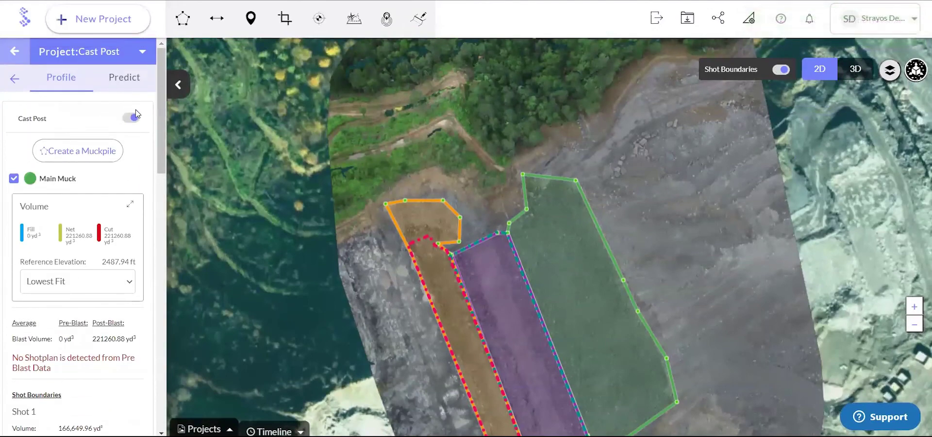
{"action": "left_click", "coordinate": [134, 116]}
{"action": "left_click", "coordinate": [782, 76]}
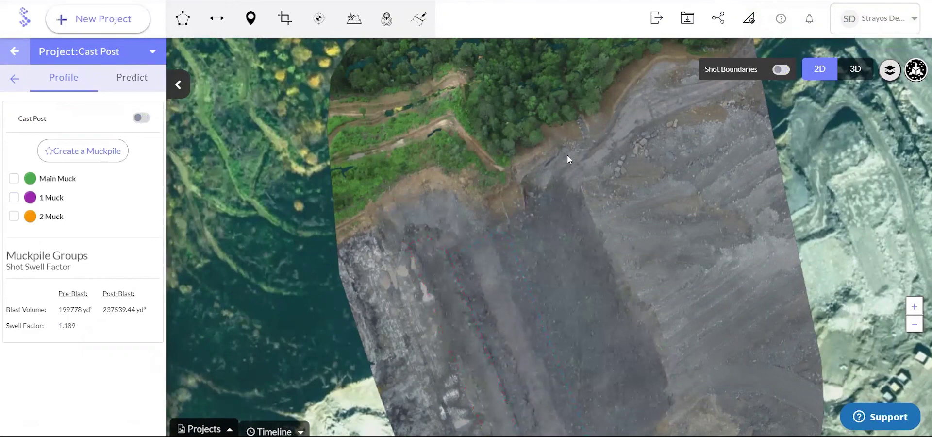